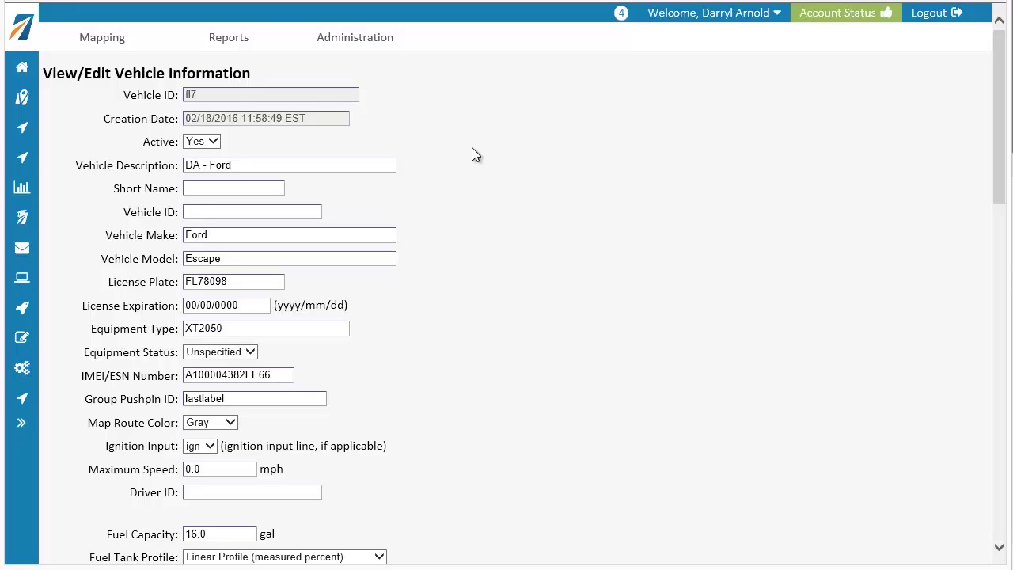
# Step: Flag Maintenance Interval #1 of the DA - Ford vehicle for a service reset
pyautogui.scroll(-5, 473, 152)
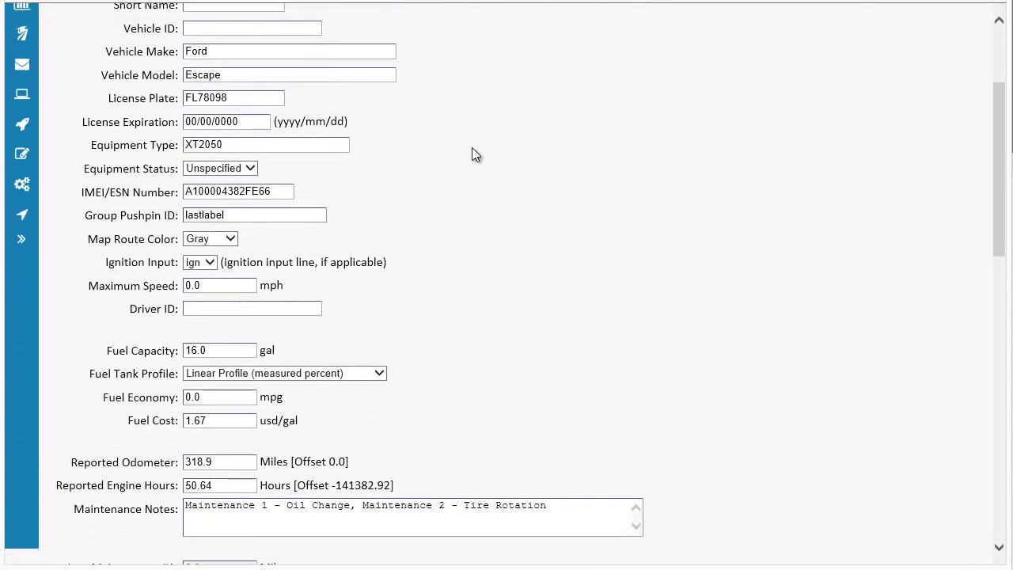
pyautogui.scroll(-4, 472, 150)
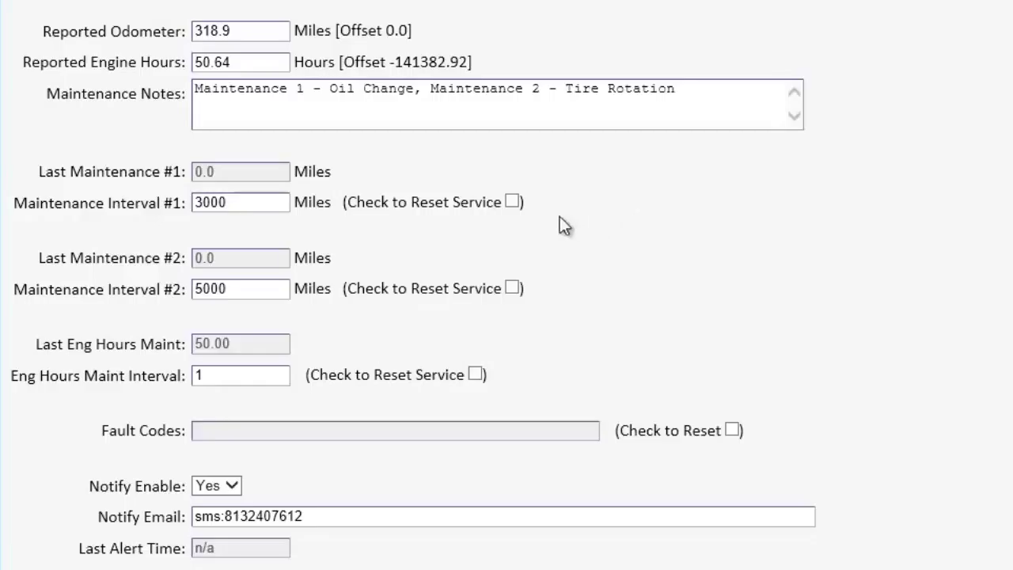
pyautogui.click(514, 203)
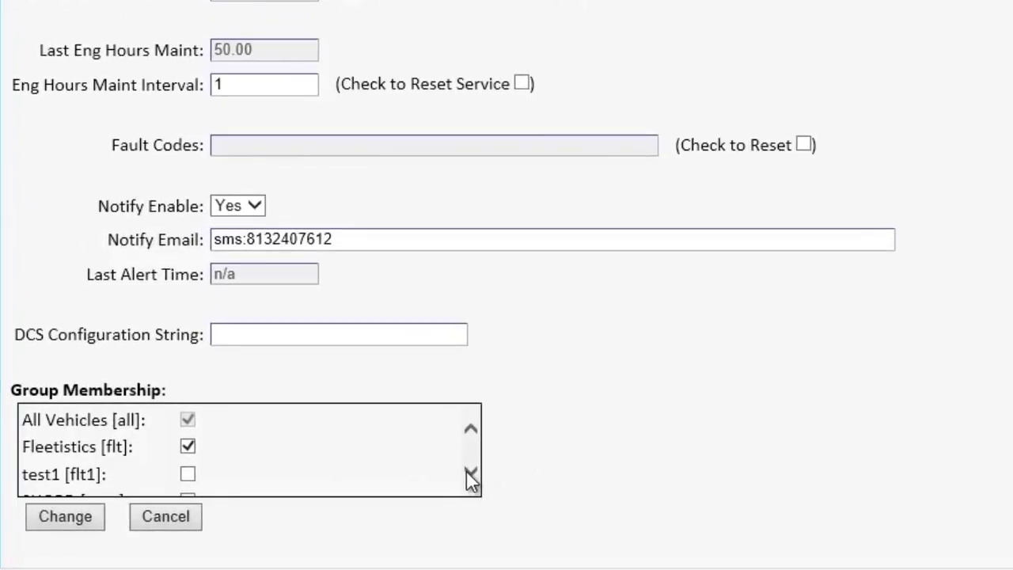
# Step: Add the vehicle to the test1 [flt1] group and save the changes
pyautogui.click(471, 475)
pyautogui.click(471, 475)
pyautogui.click(470, 475)
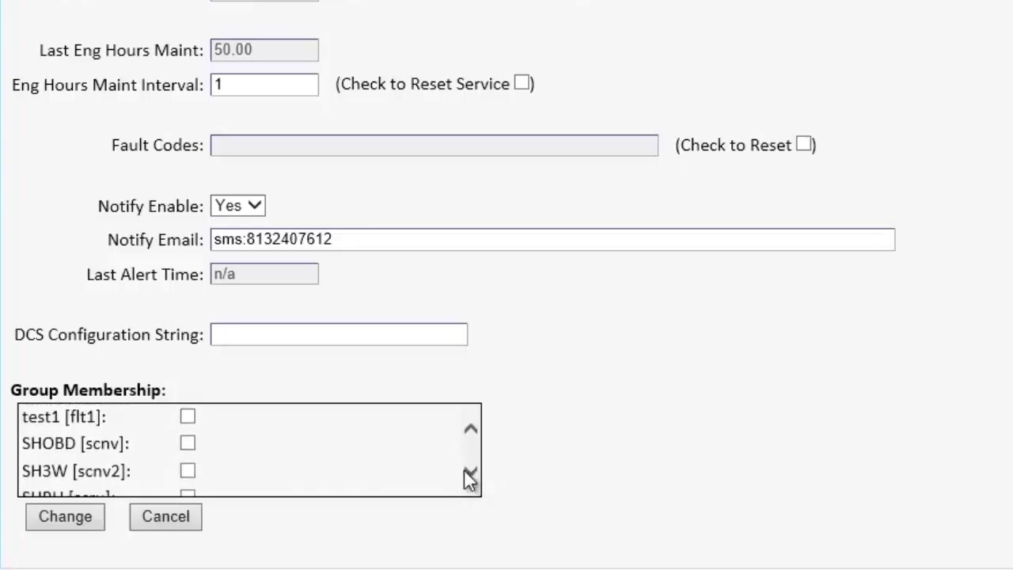
pyautogui.click(187, 419)
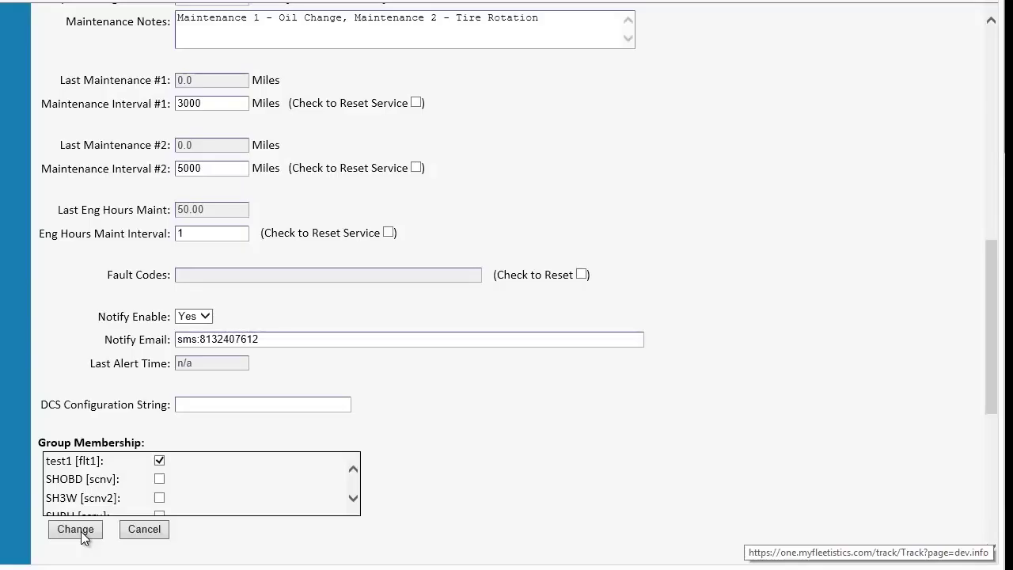
pyautogui.click(76, 529)
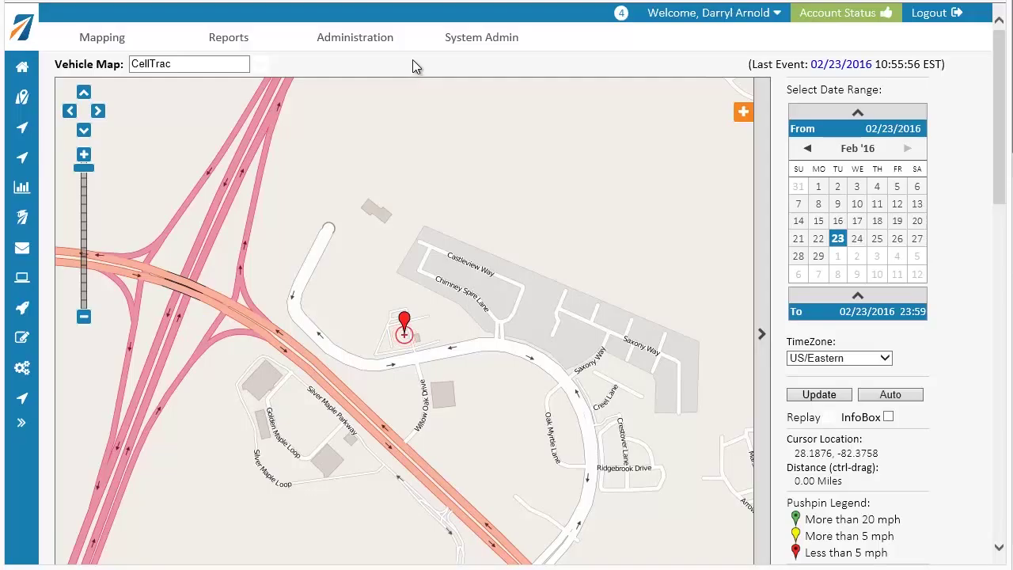
# Step: On the Group Admin page, create a new group with Group ID 1
pyautogui.moveTo(374, 41)
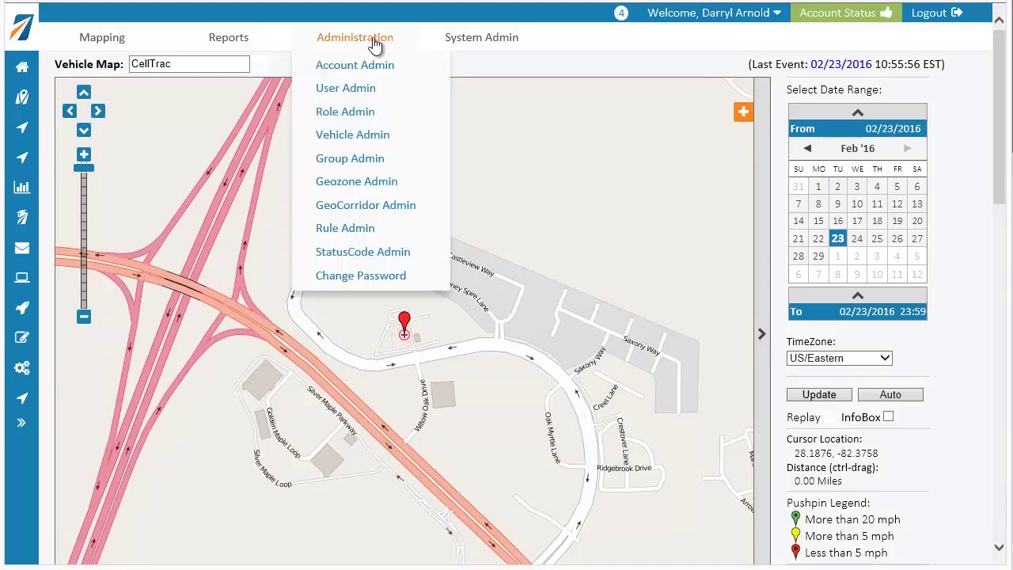
pyautogui.click(366, 164)
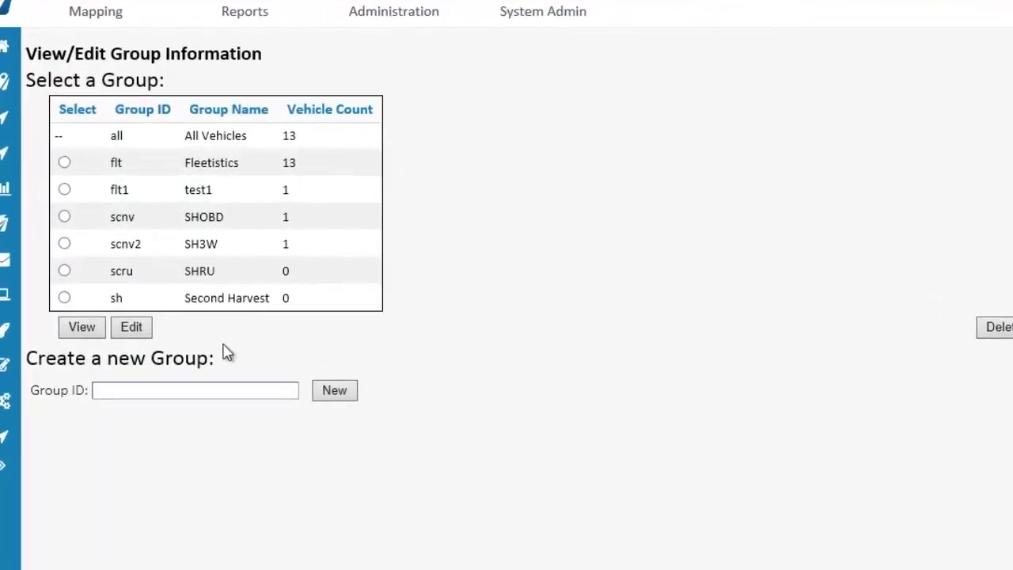
pyautogui.click(219, 430)
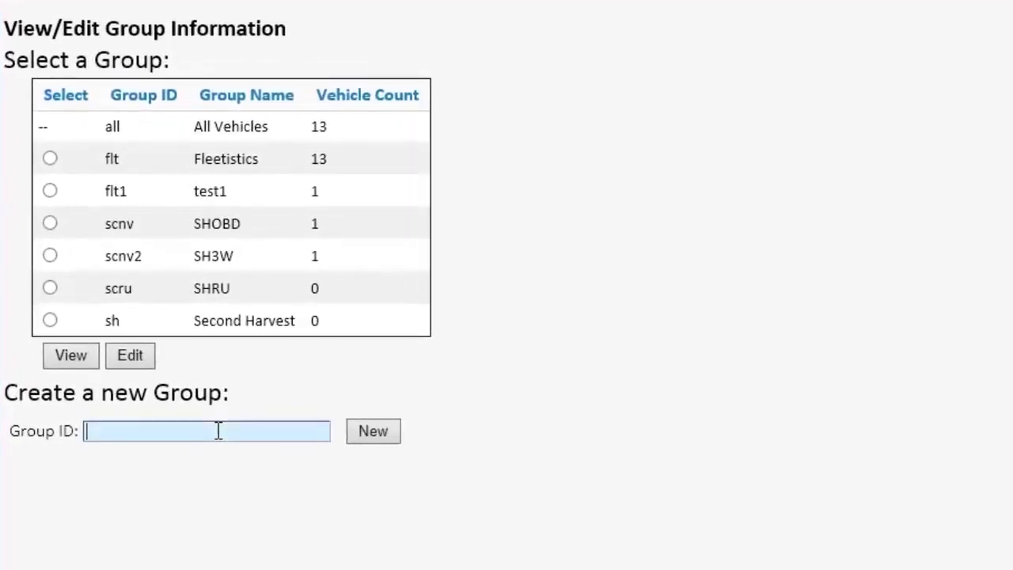
pyautogui.write('1')
pyautogui.click(371, 432)
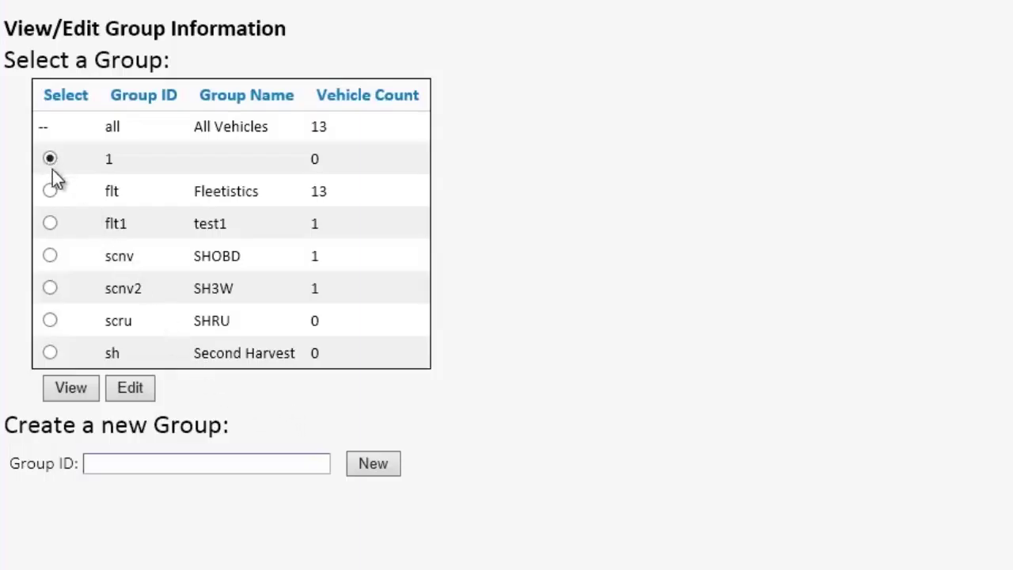
# Step: Set group 1's name to 'New Group' and save it
pyautogui.click(134, 387)
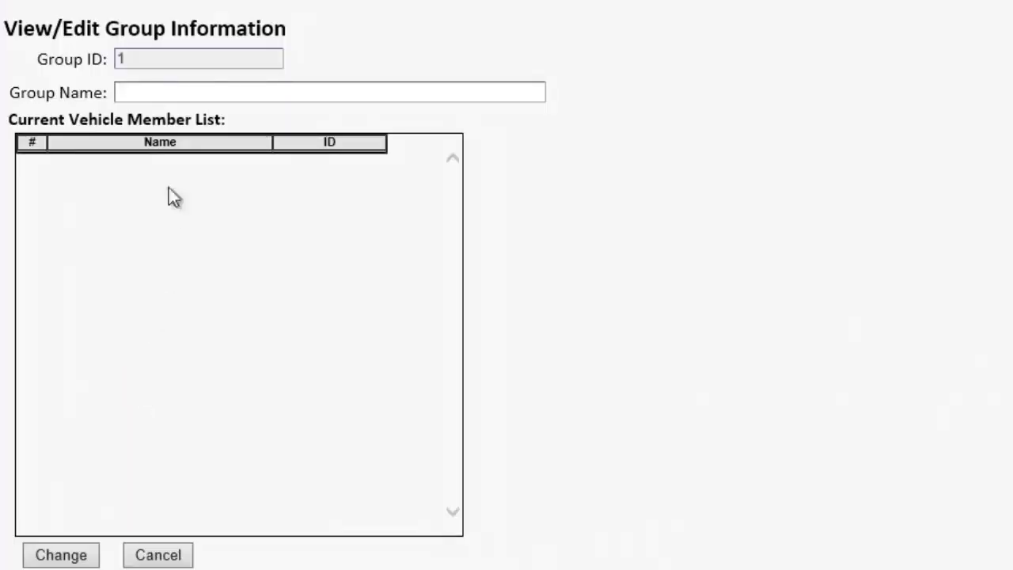
pyautogui.click(174, 92)
pyautogui.write('New Group')
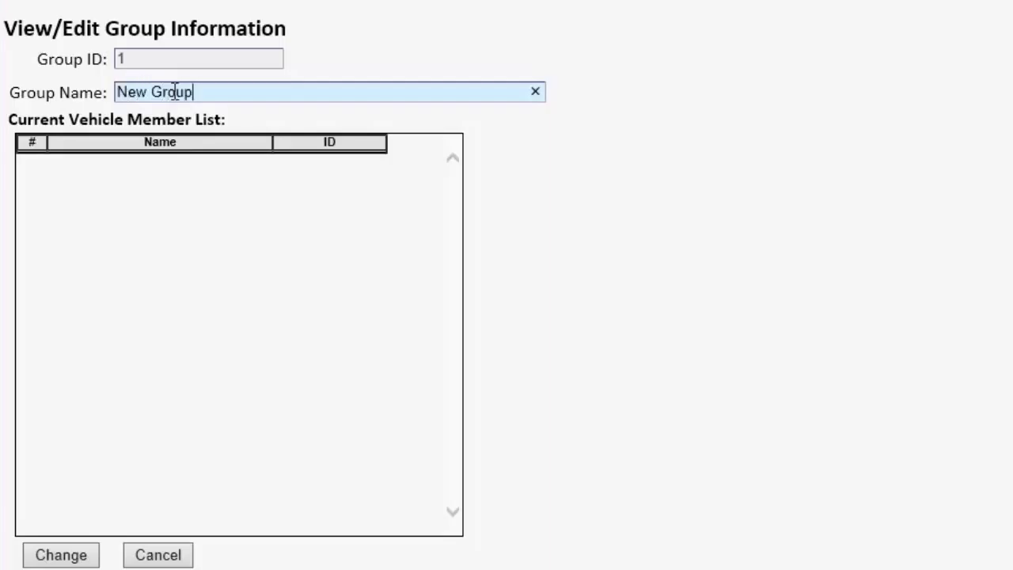
pyautogui.click(80, 557)
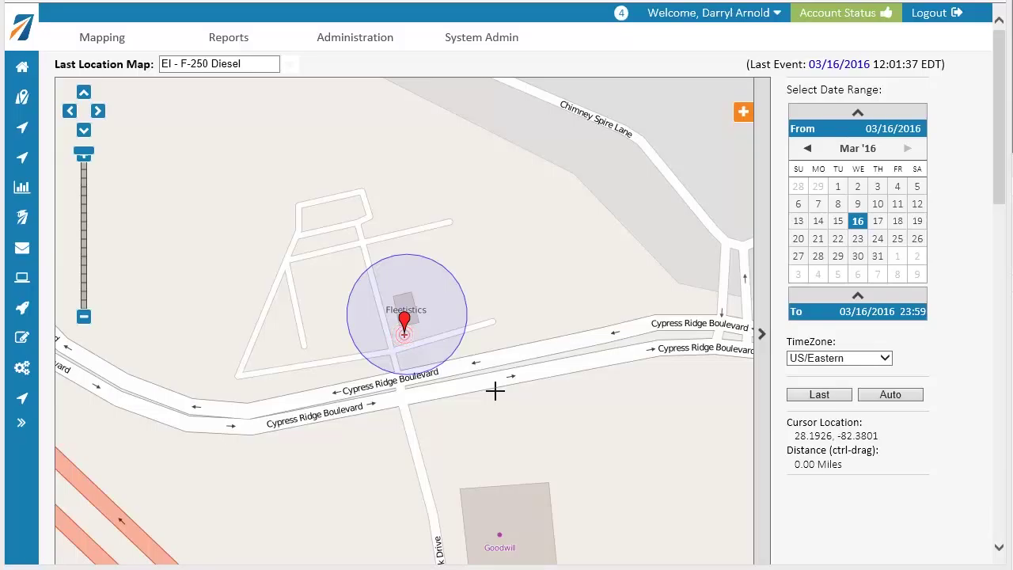
# Step: Generate the 03/16/2016 Event Detail report for EI - F-250 Diesel and scroll through its events
pyautogui.moveTo(229, 40)
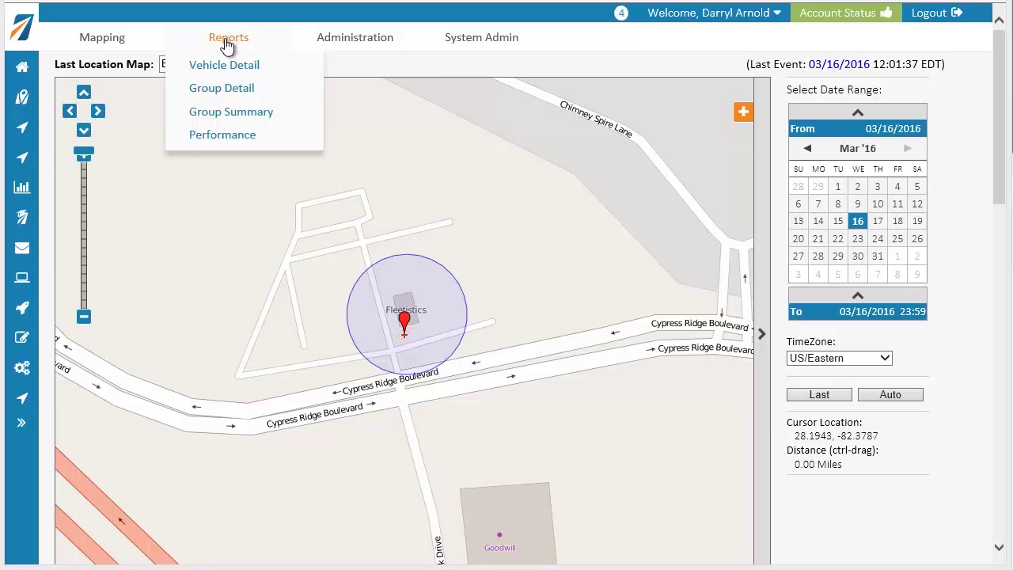
pyautogui.click(227, 68)
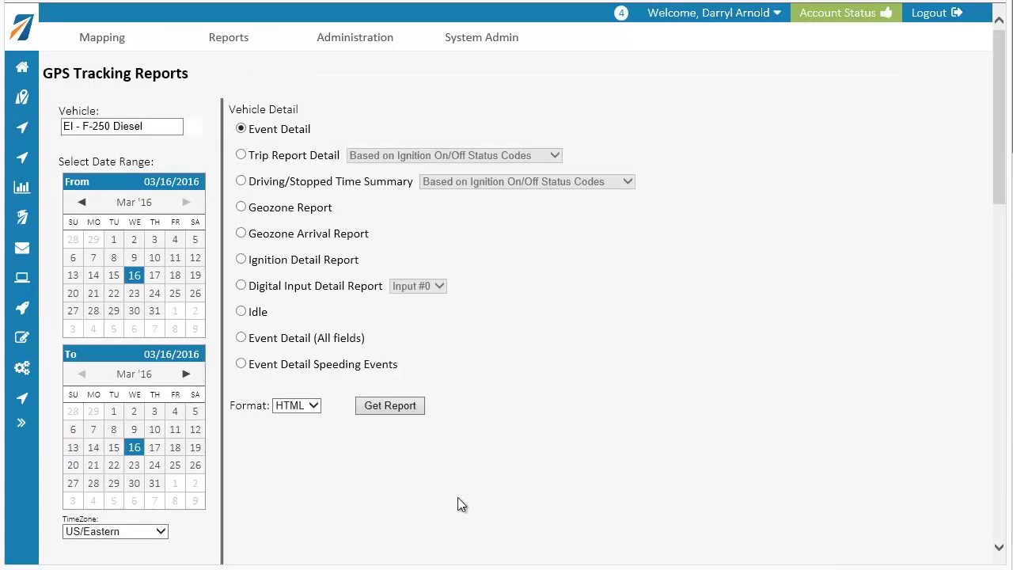
pyautogui.click(393, 407)
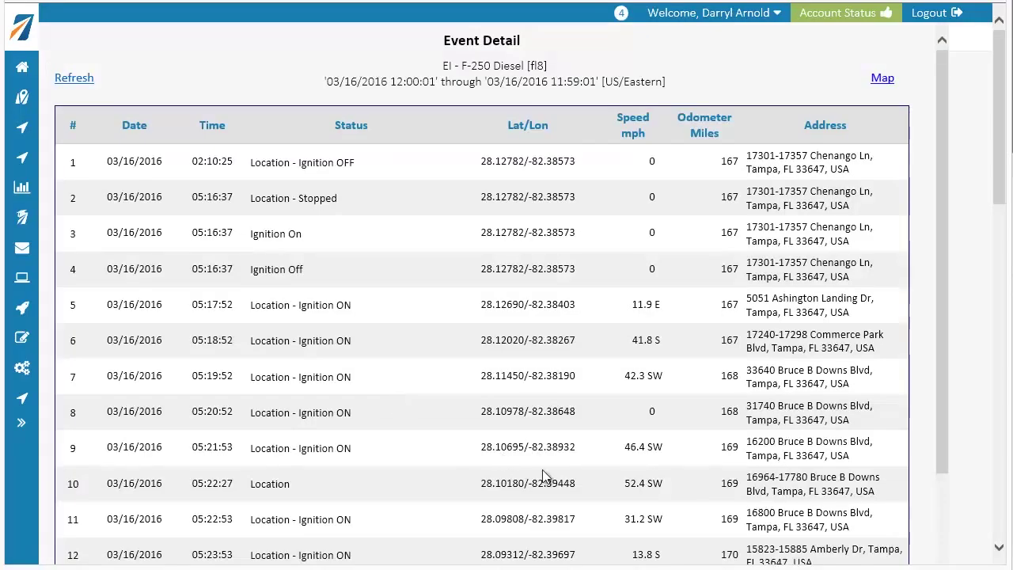
pyautogui.scroll(-17, 685, 498)
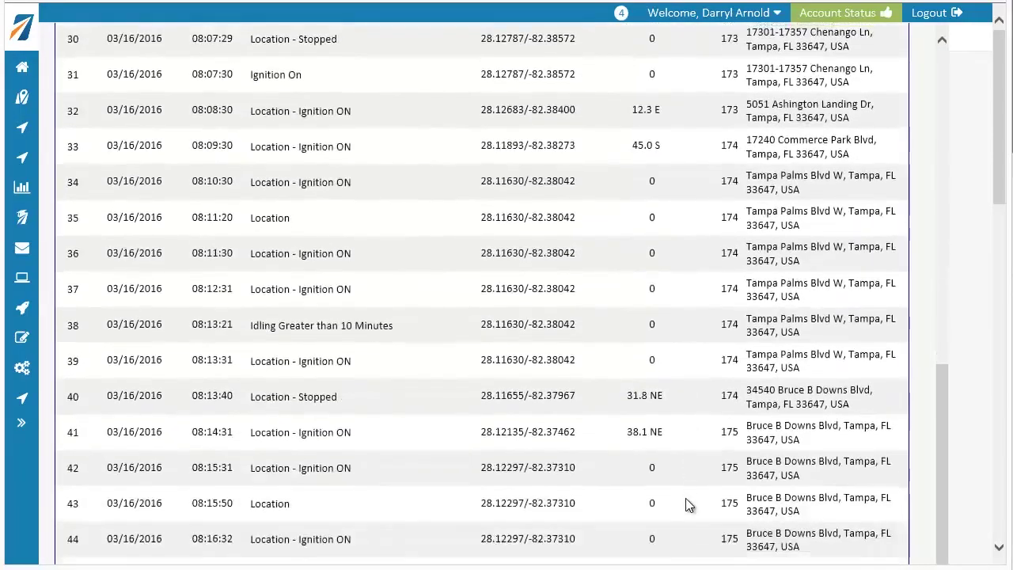
pyautogui.scroll(-8, 685, 498)
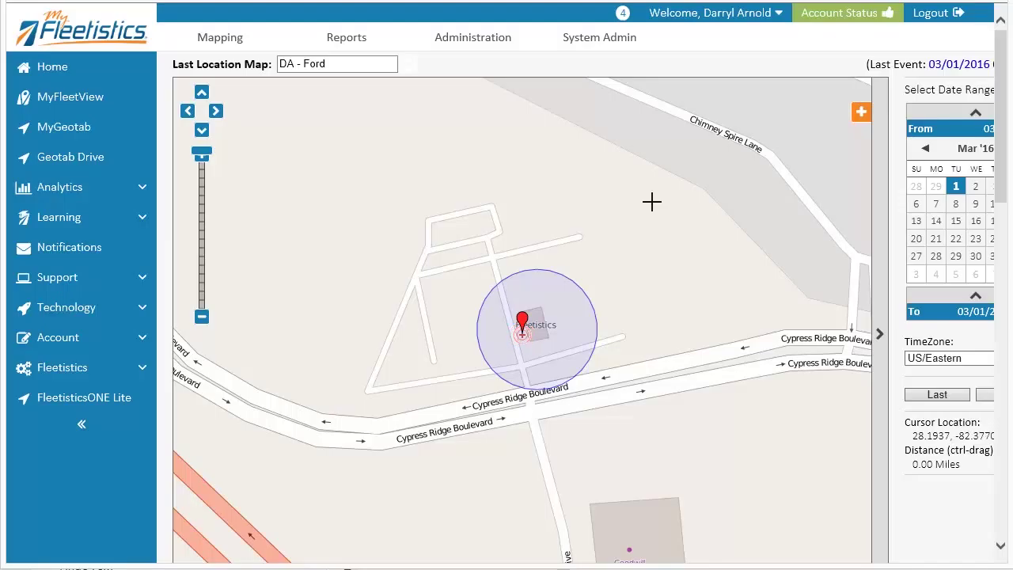
# Step: In Geozone Admin, create geozone 8 with the PointRadius zone type
pyautogui.click(482, 40)
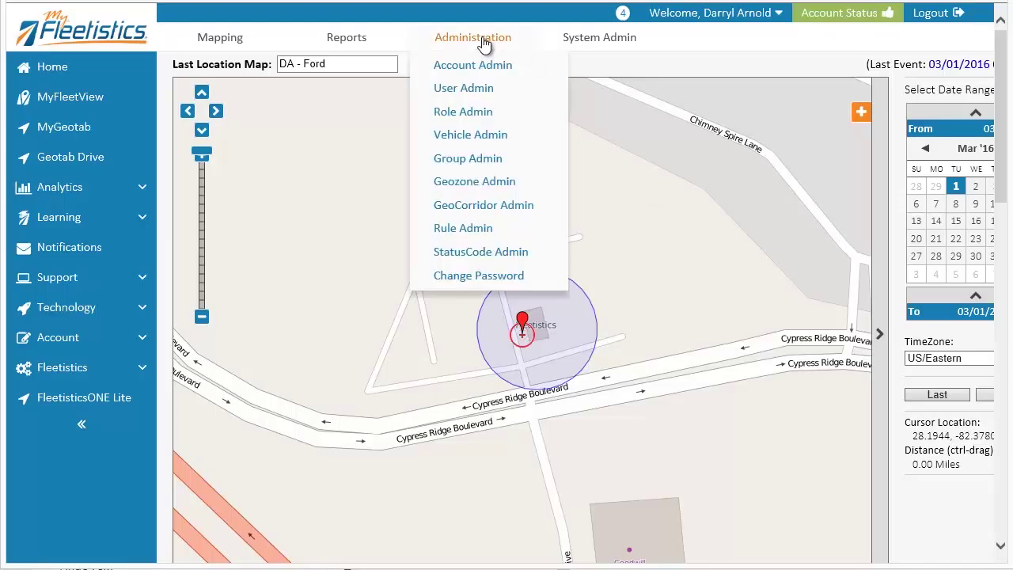
pyautogui.click(473, 181)
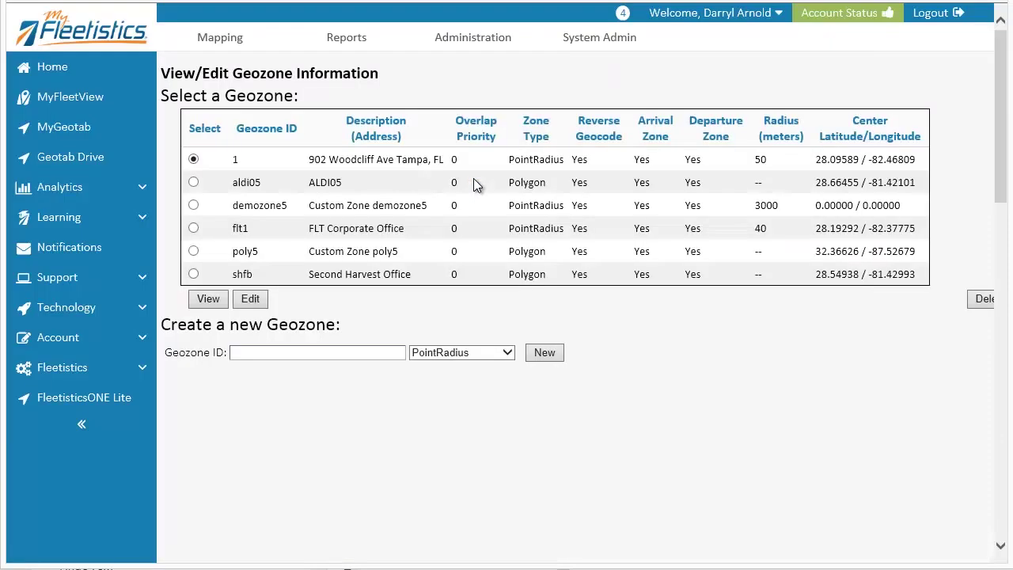
pyautogui.click(369, 352)
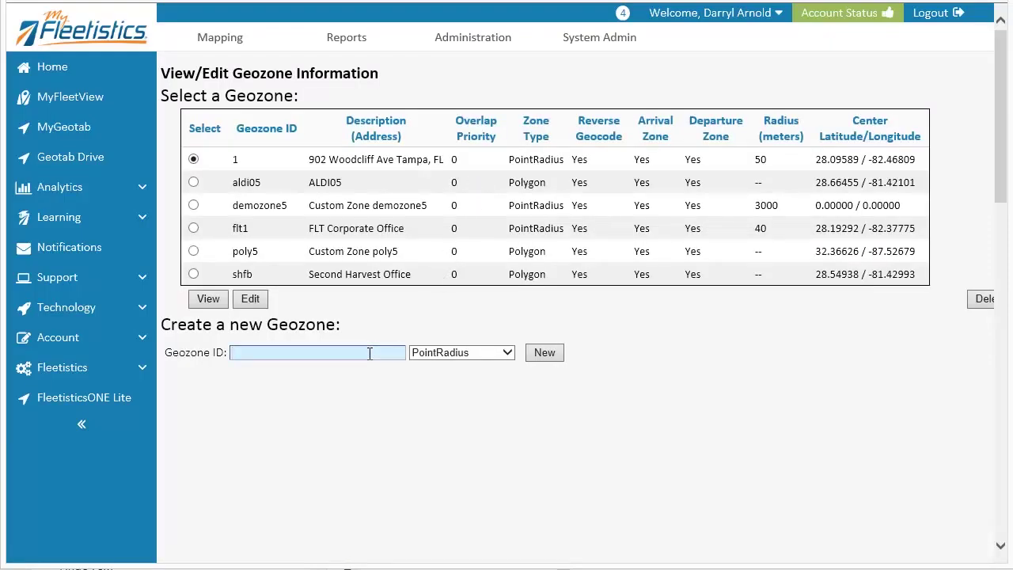
pyautogui.write('8')
pyautogui.click(479, 352)
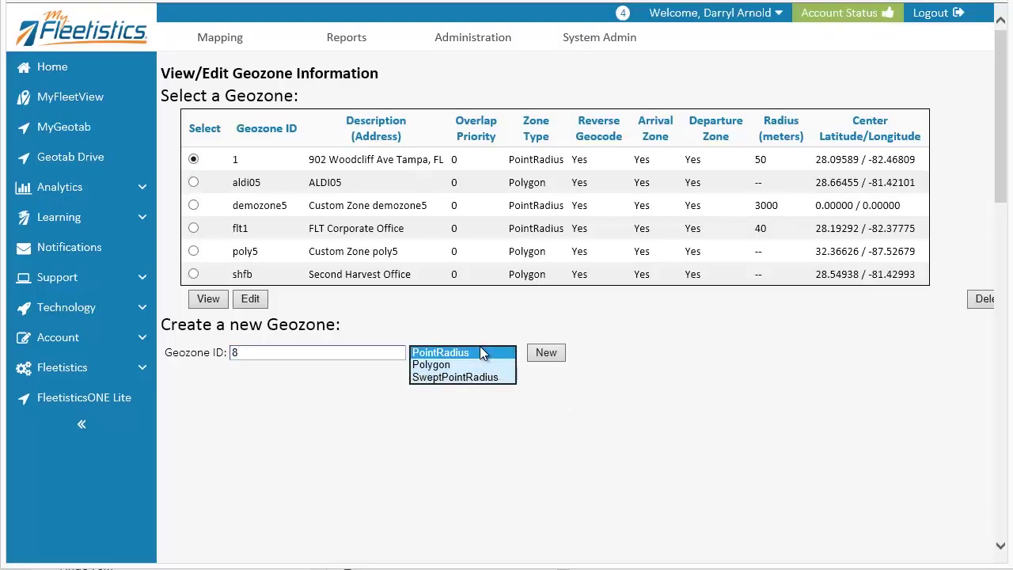
pyautogui.click(574, 376)
pyautogui.click(544, 352)
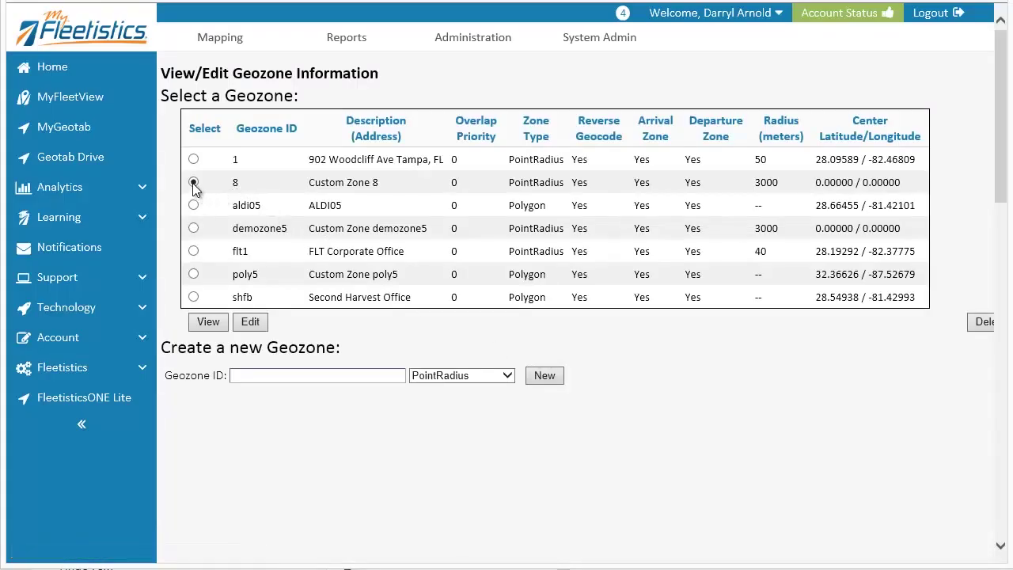
# Step: Open geozone 8 and zoom its map to street level near Tampa Heights
pyautogui.click(259, 324)
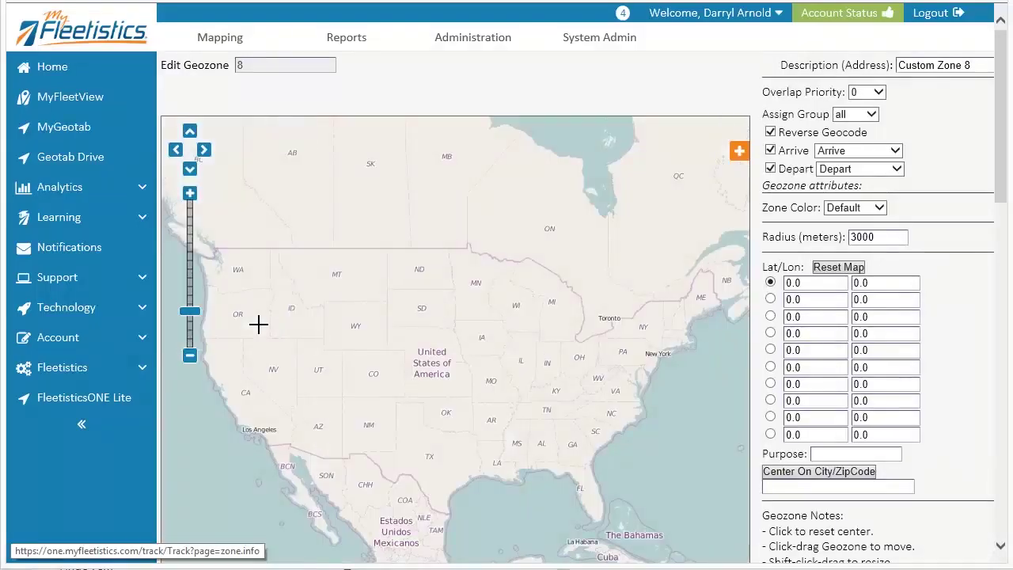
pyautogui.moveTo(594, 458); pyautogui.dragTo(464, 314)
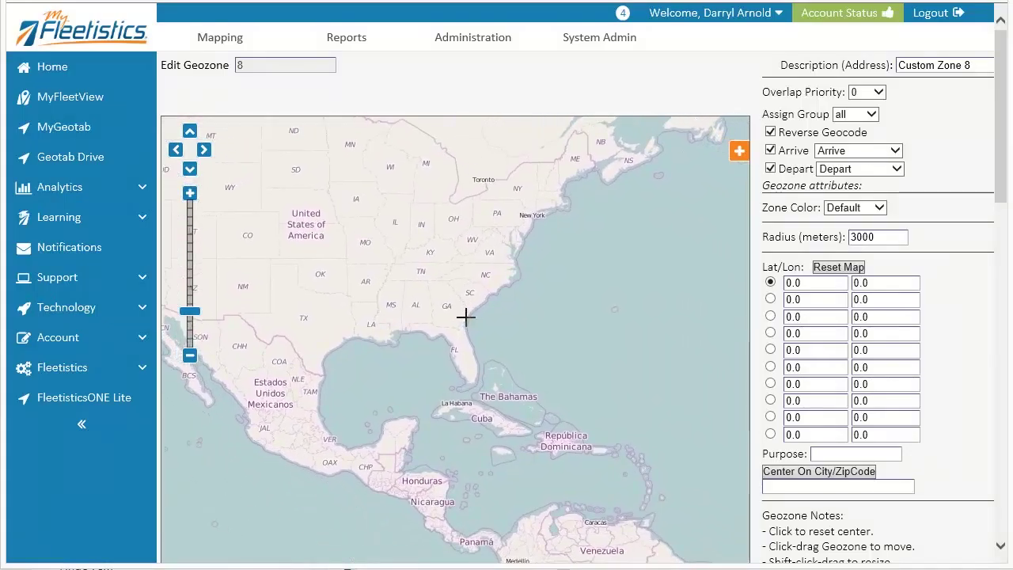
pyautogui.click(190, 194)
pyautogui.click(190, 195)
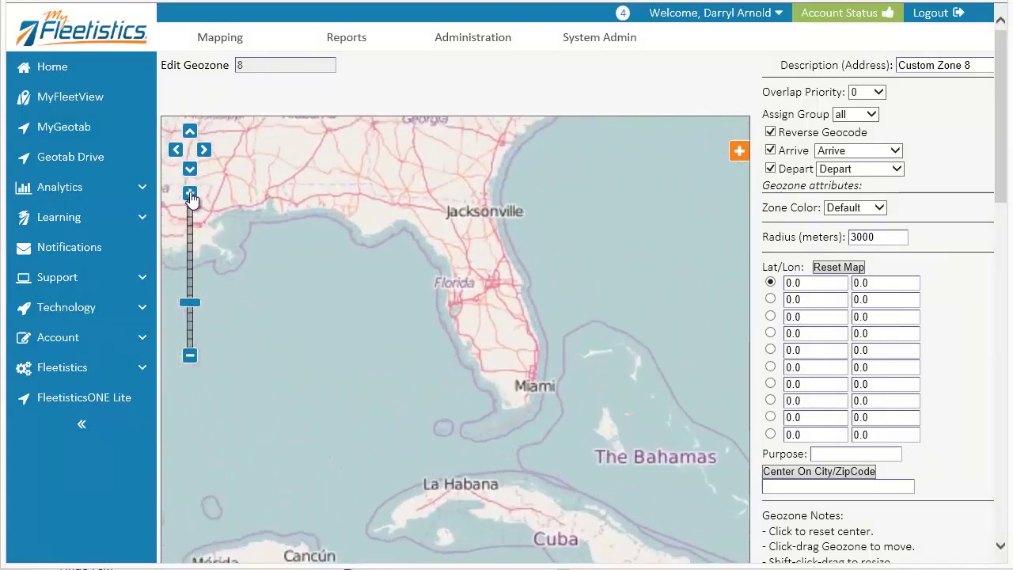
pyautogui.click(190, 195)
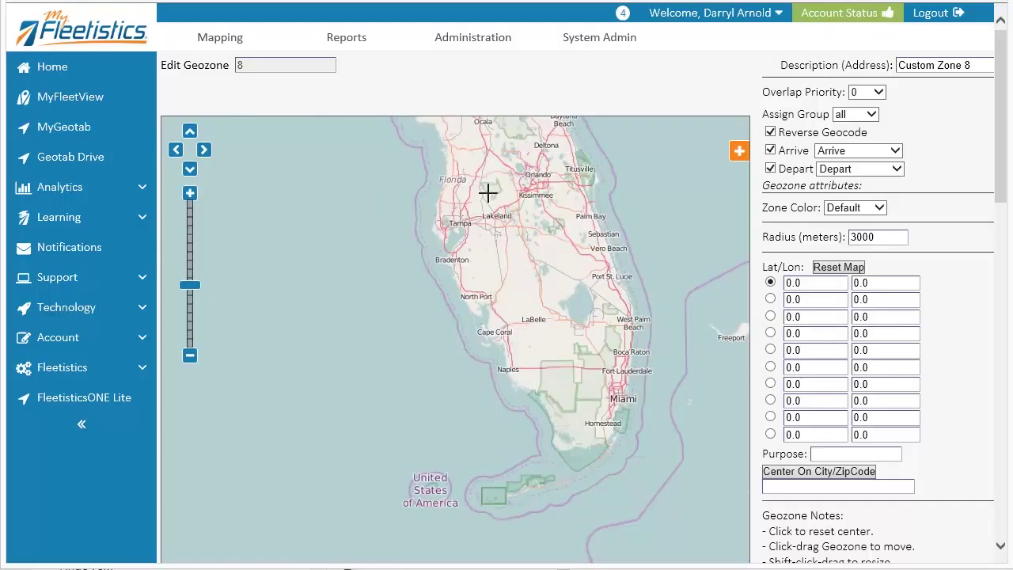
pyautogui.moveTo(488, 192); pyautogui.dragTo(466, 334)
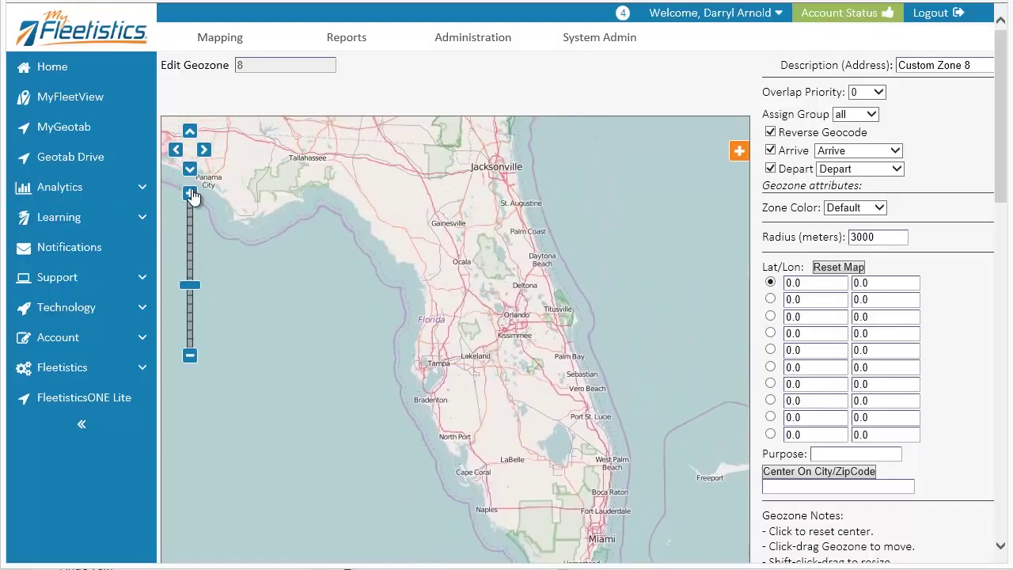
pyautogui.click(190, 194)
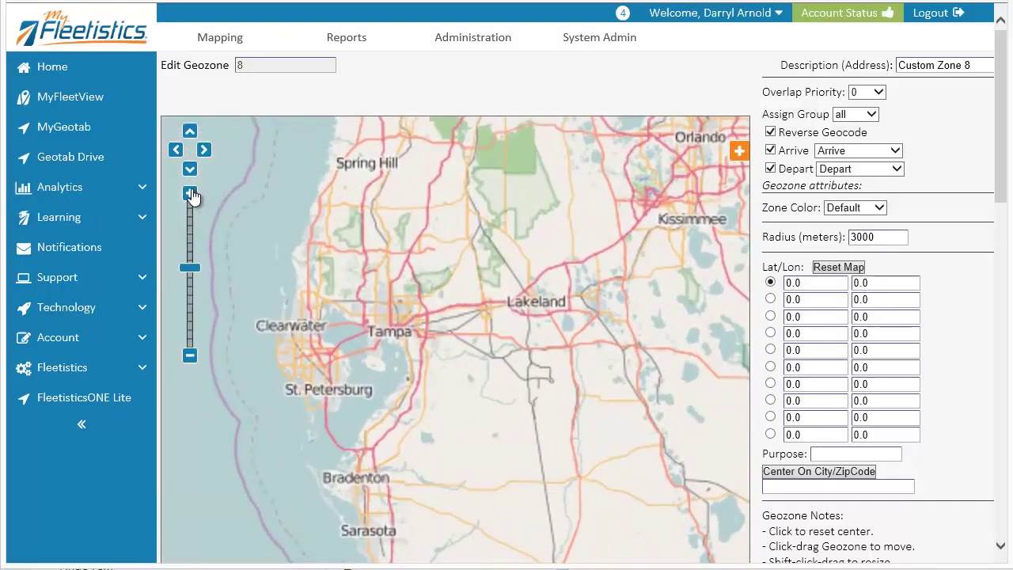
pyautogui.click(190, 195)
pyautogui.click(190, 194)
pyautogui.scroll(1, 356, 249)
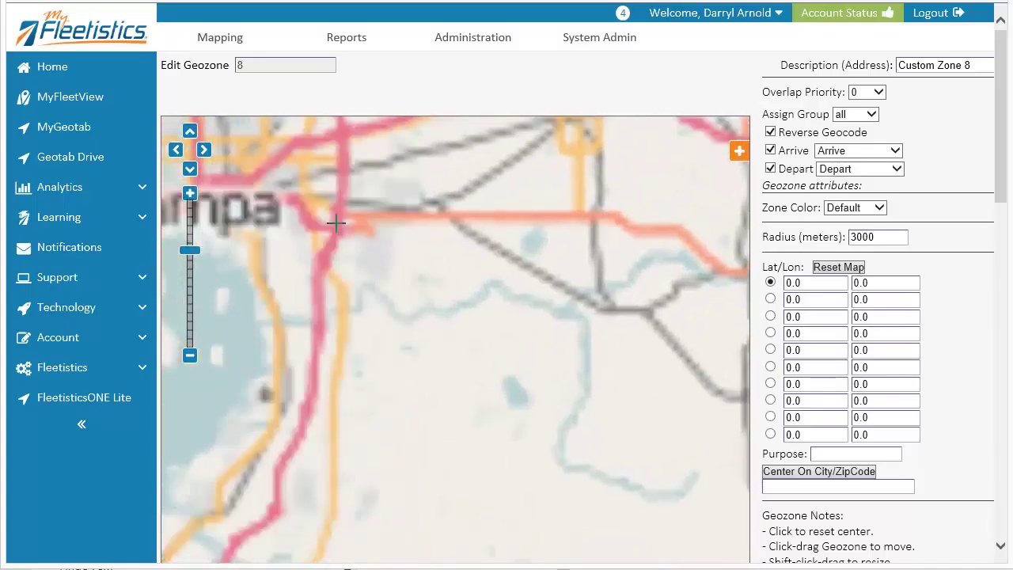
pyautogui.moveTo(325, 212); pyautogui.dragTo(619, 434)
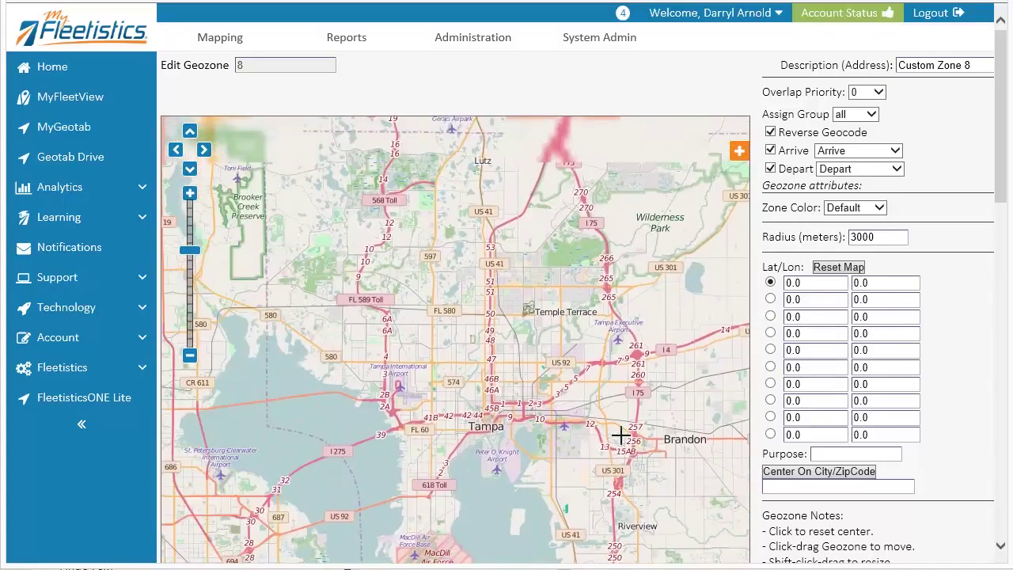
pyautogui.click(190, 194)
pyautogui.click(192, 196)
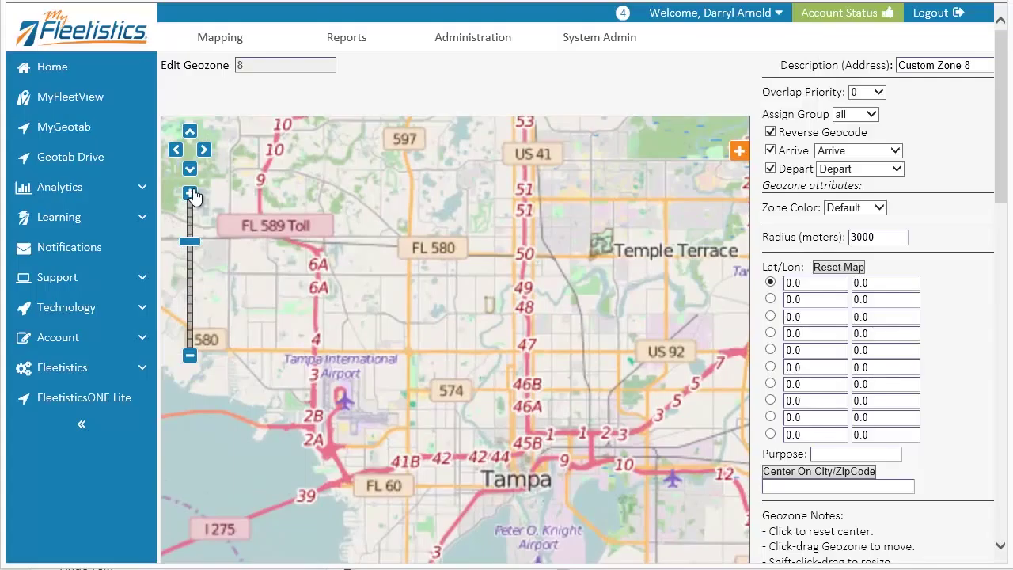
pyautogui.click(191, 195)
pyautogui.click(191, 194)
pyautogui.click(191, 194)
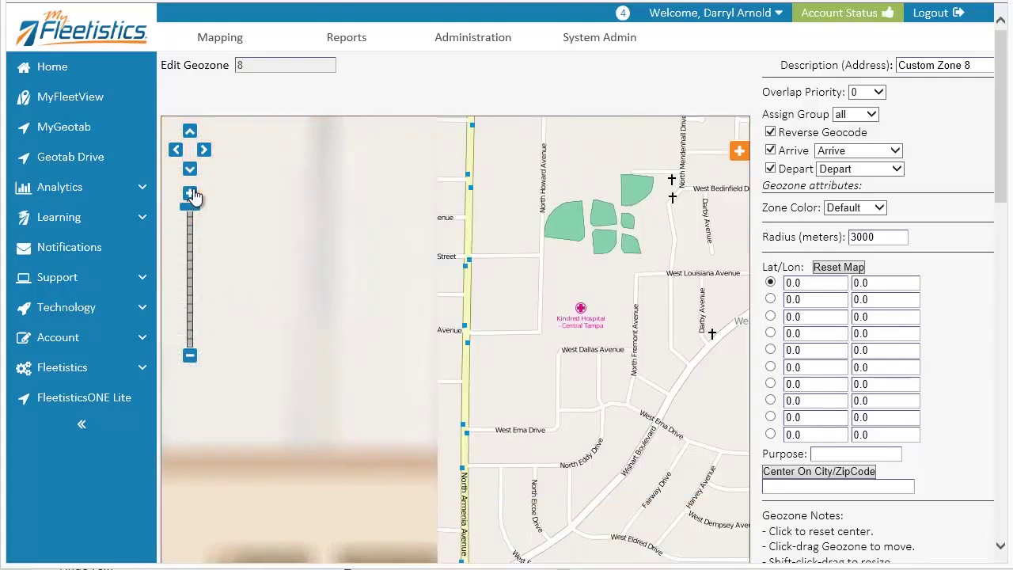
# Step: Center the zone near North Armenia Avenue (27.98933, -82.48510) with a 150 m radius
pyautogui.click(447, 308)
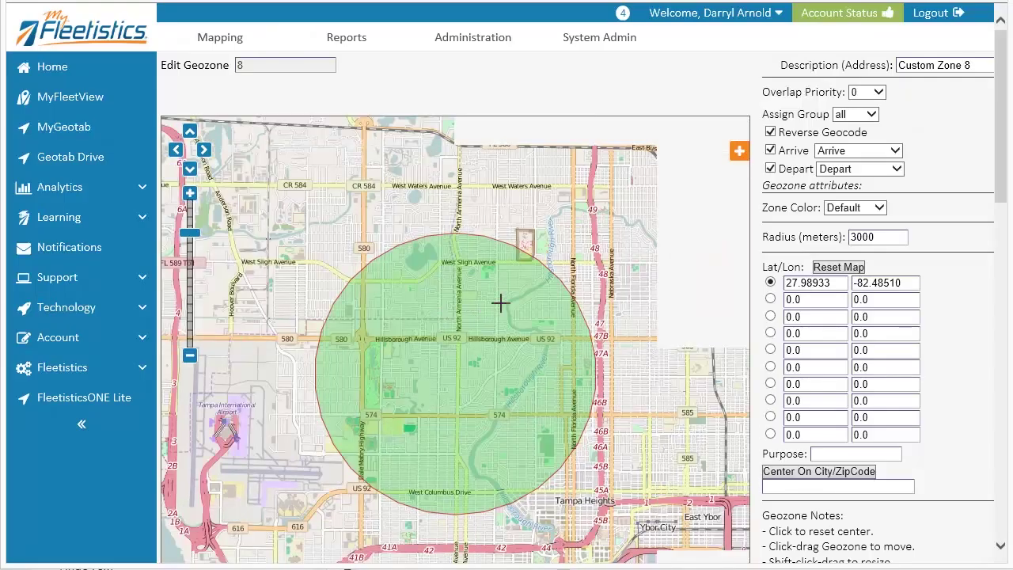
pyautogui.moveTo(894, 237); pyautogui.dragTo(838, 233)
pyautogui.write('150')
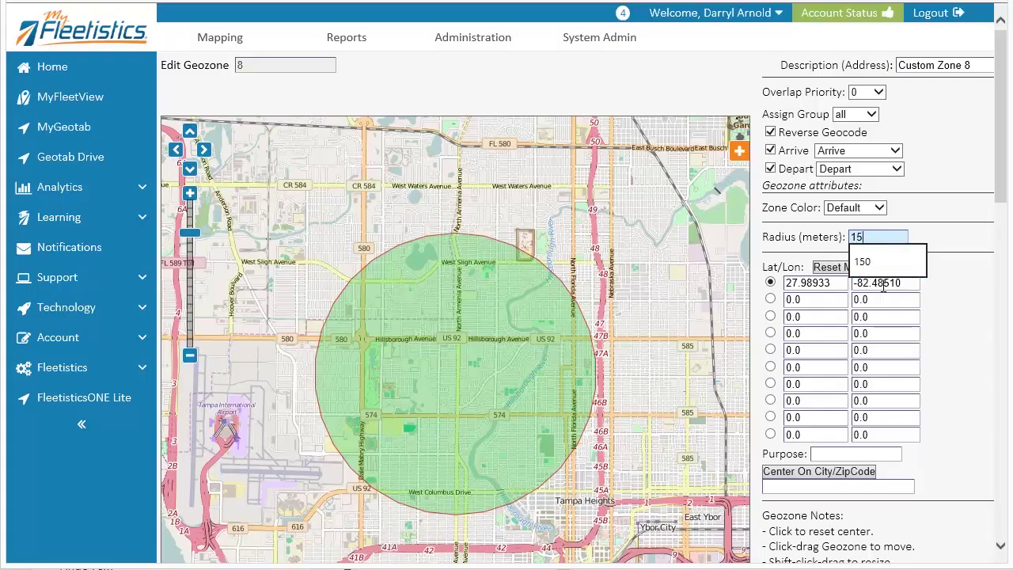
pyautogui.click(849, 269)
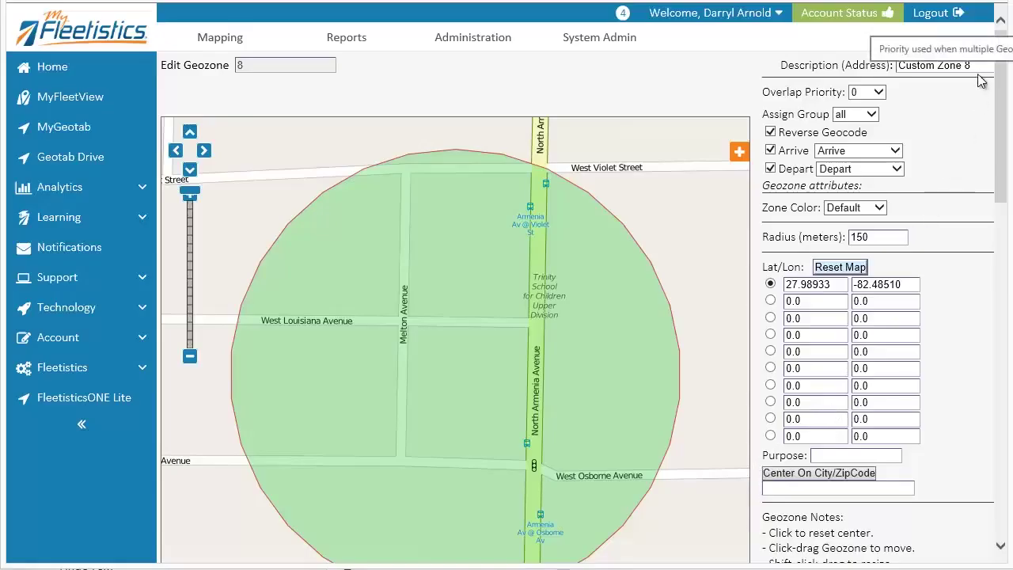
# Step: Keep Arrive and Depart as geozone 8's arrive and depart events
pyautogui.click(886, 151)
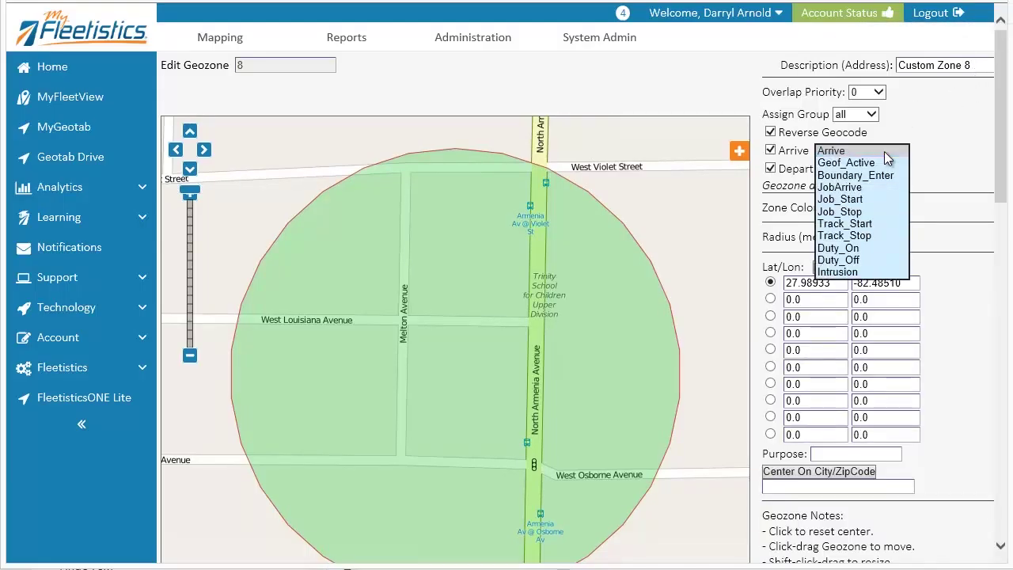
pyautogui.click(884, 152)
pyautogui.click(885, 168)
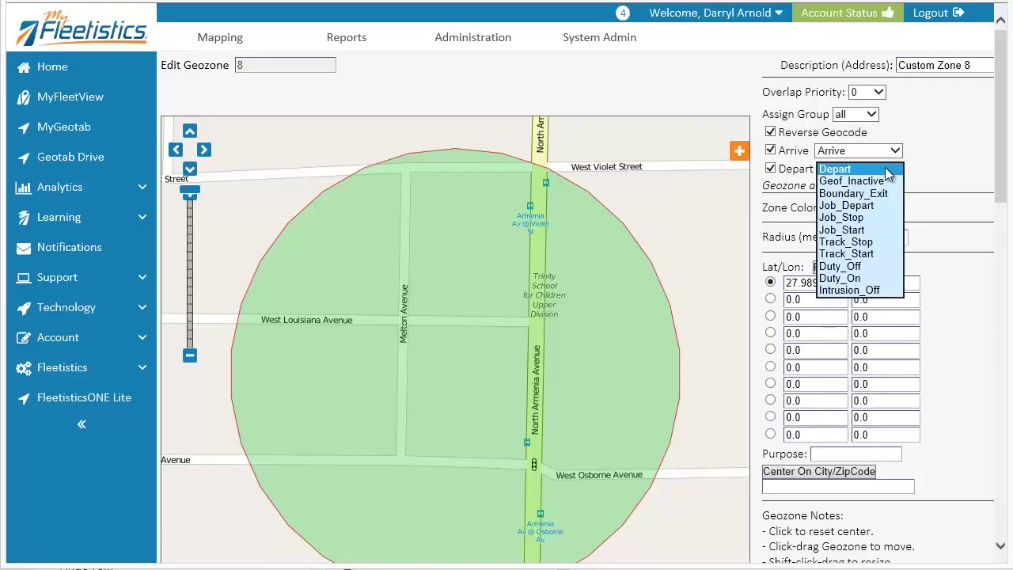
pyautogui.click(887, 170)
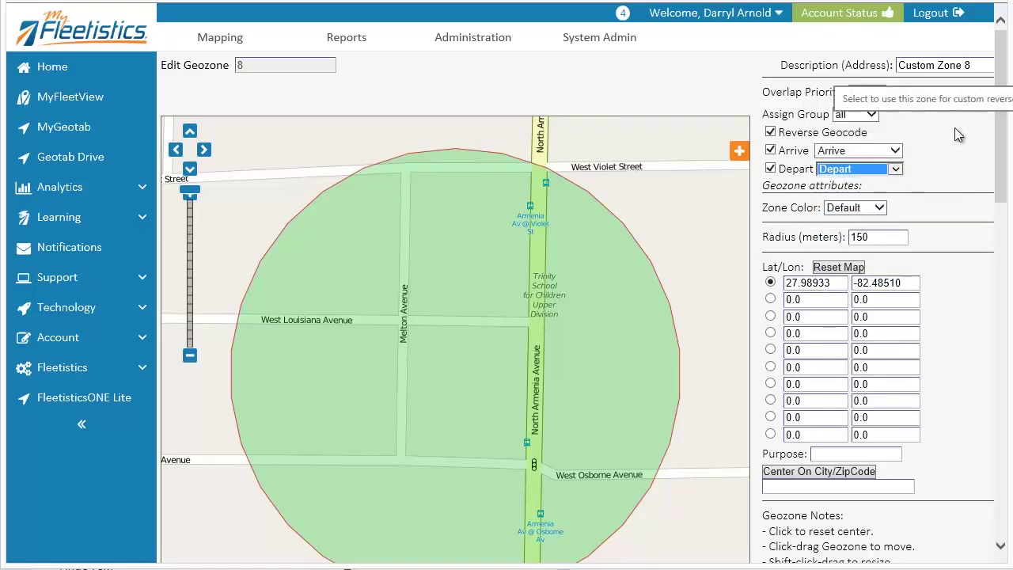
# Step: Assign geozone 8 to group flt1 and set its zone color to Cyan
pyautogui.click(862, 117)
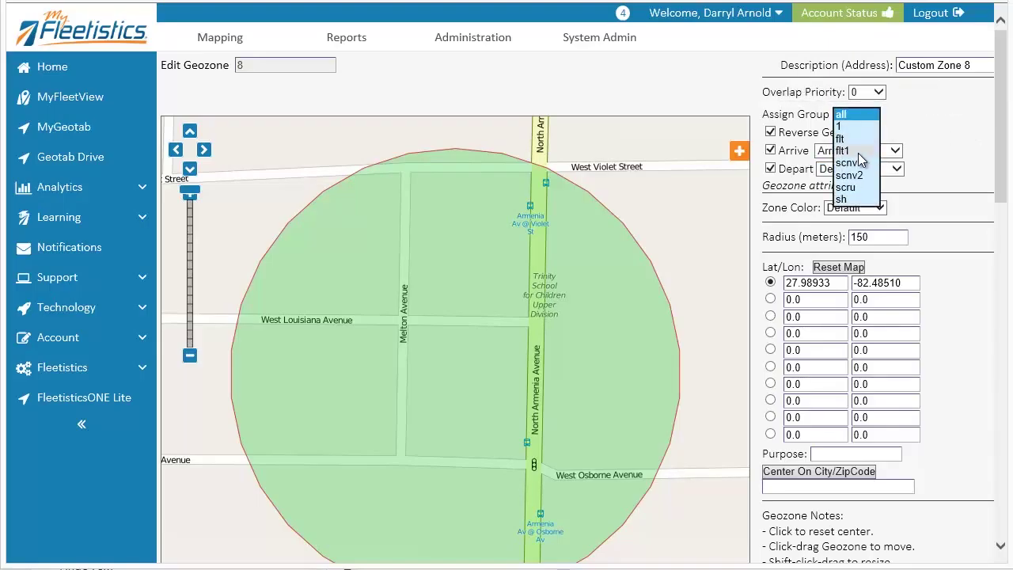
pyautogui.click(857, 153)
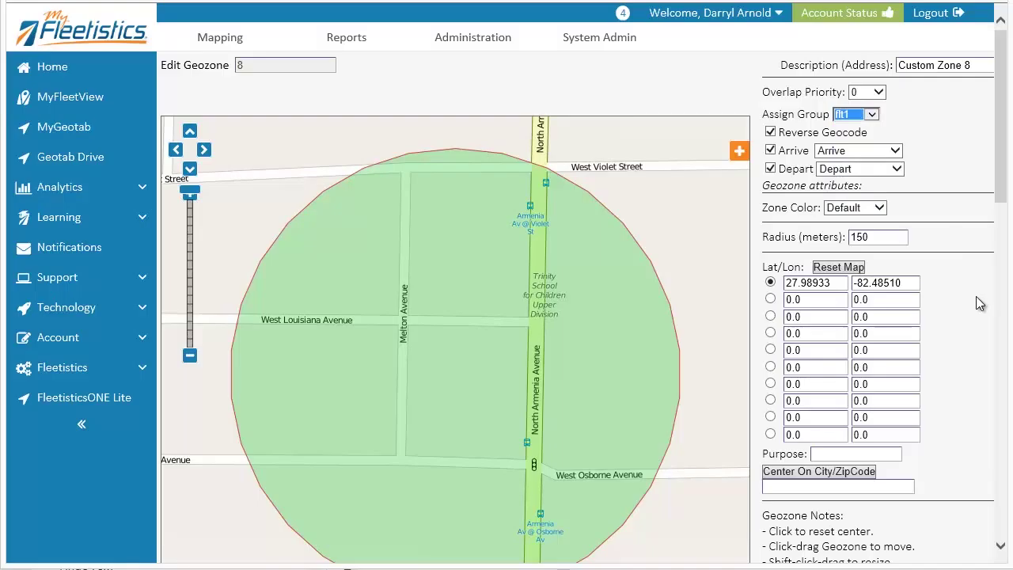
pyautogui.click(853, 208)
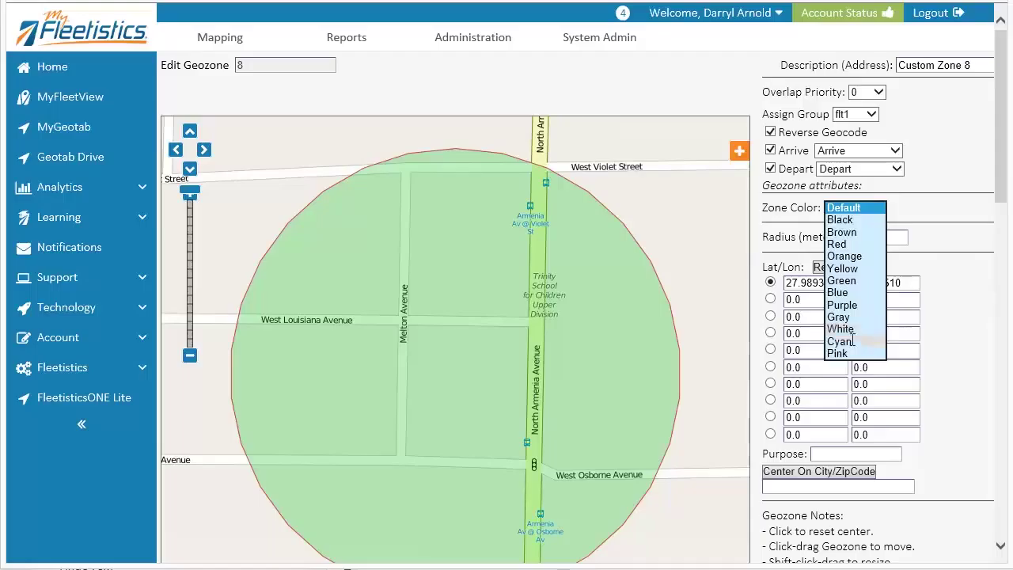
pyautogui.click(854, 341)
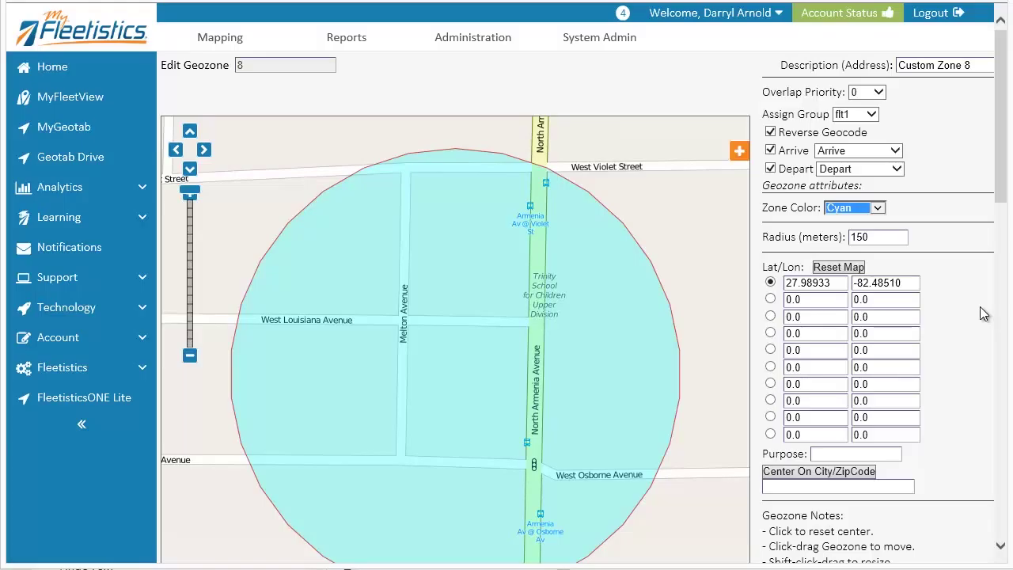
# Step: Save the Custom Zone 8 geozone settings with Change
pyautogui.scroll(-4, 981, 314)
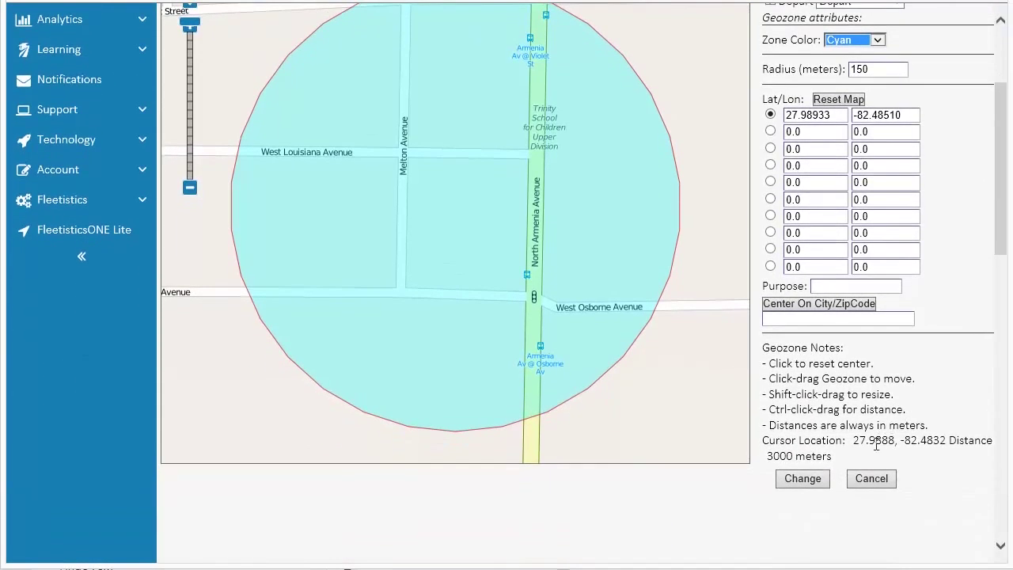
pyautogui.click(795, 480)
pyautogui.scroll(4, 795, 480)
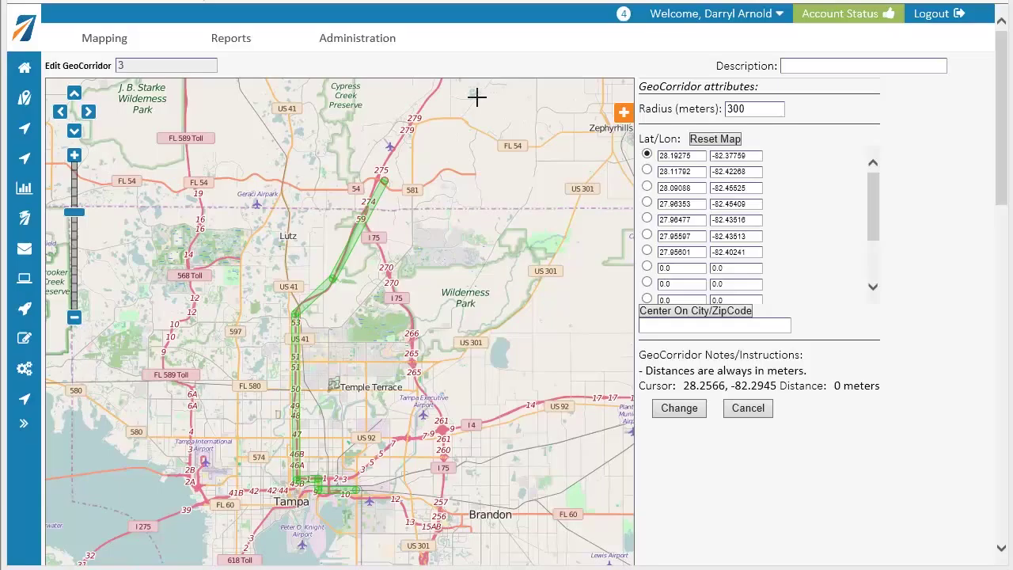
# Step: In GeoCorridor Admin, create a new GeoCorridor with ID 4
pyautogui.click(377, 46)
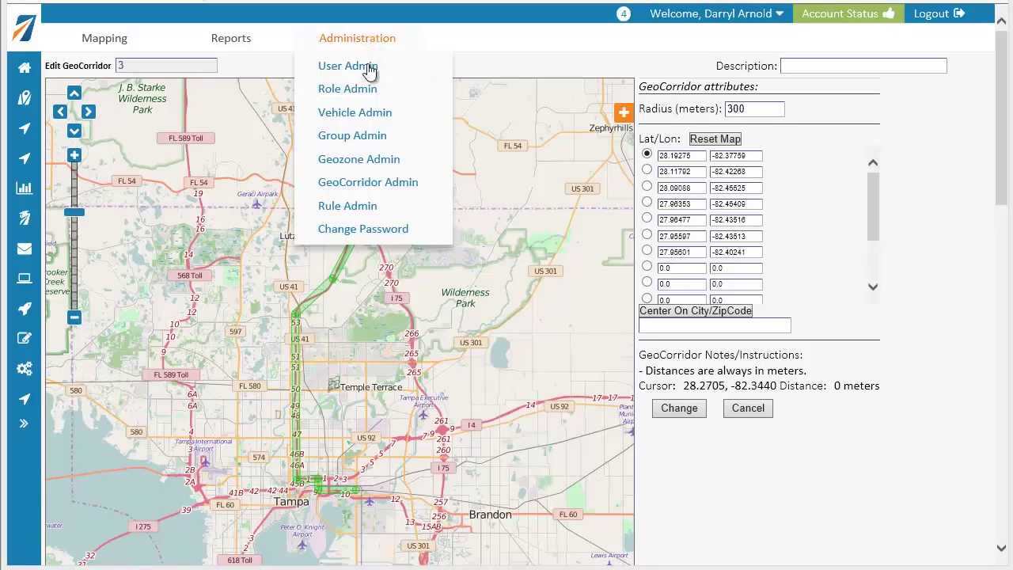
pyautogui.click(368, 185)
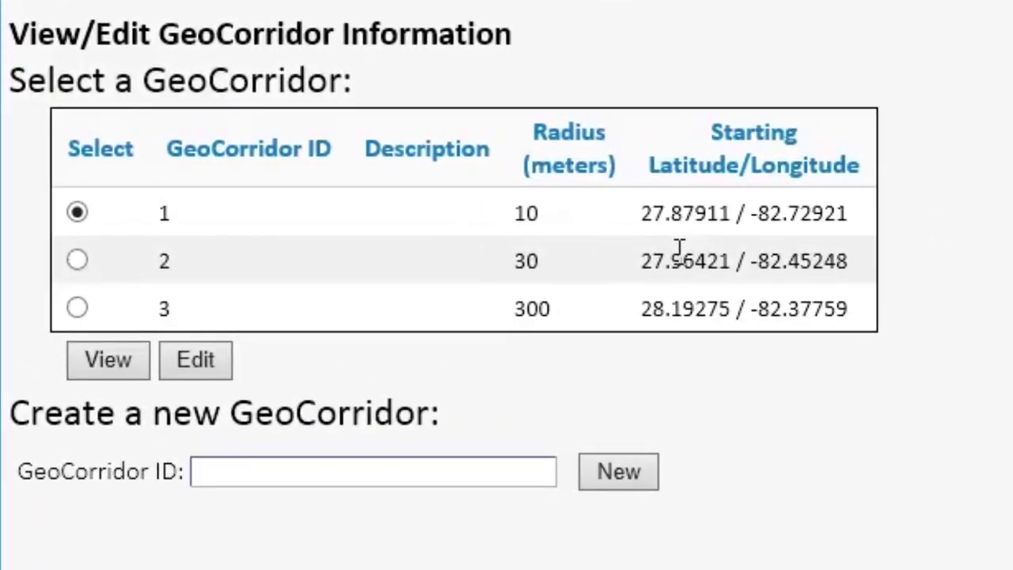
pyautogui.click(503, 467)
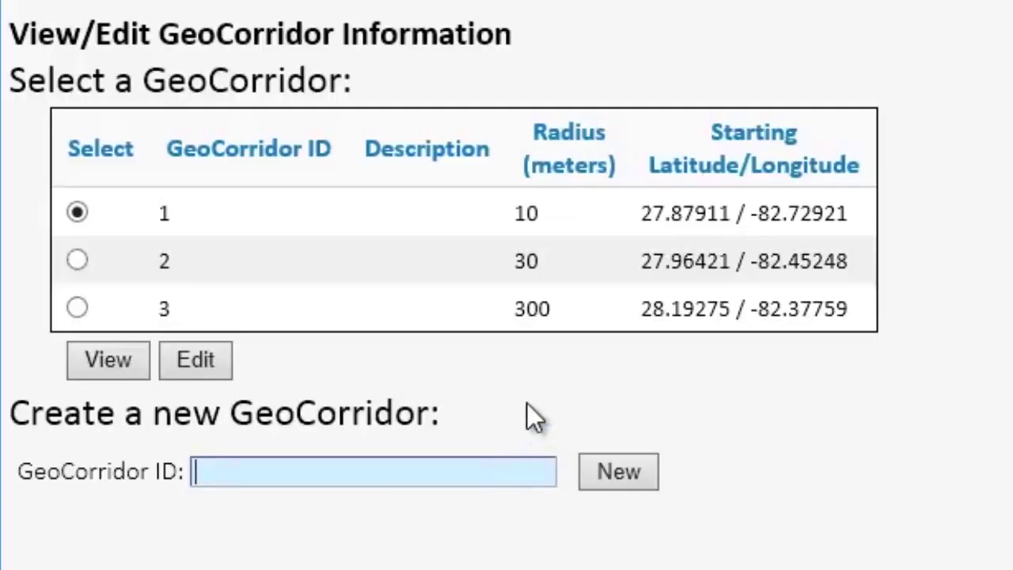
pyautogui.write('4')
pyautogui.click(610, 480)
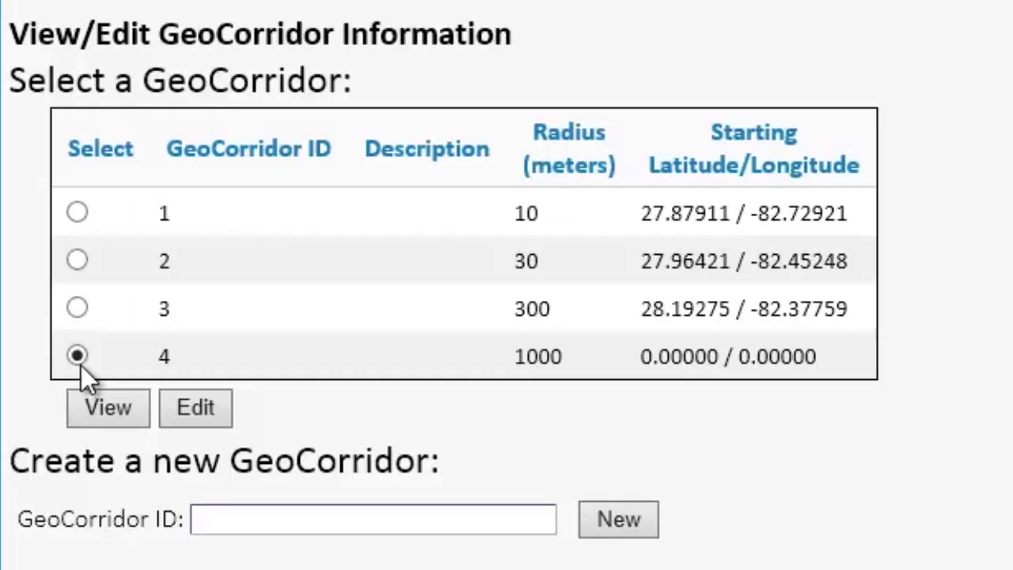
# Step: Open GeoCorridor 4 and change its radius from 1000 to 250 meters
pyautogui.click(189, 406)
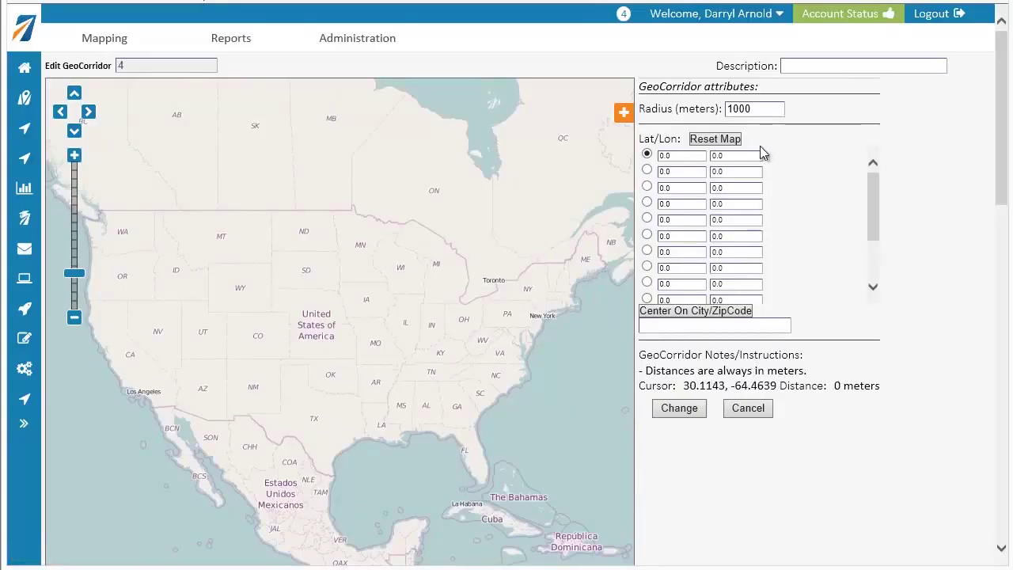
pyautogui.moveTo(765, 112); pyautogui.dragTo(720, 111)
pyautogui.write('250')
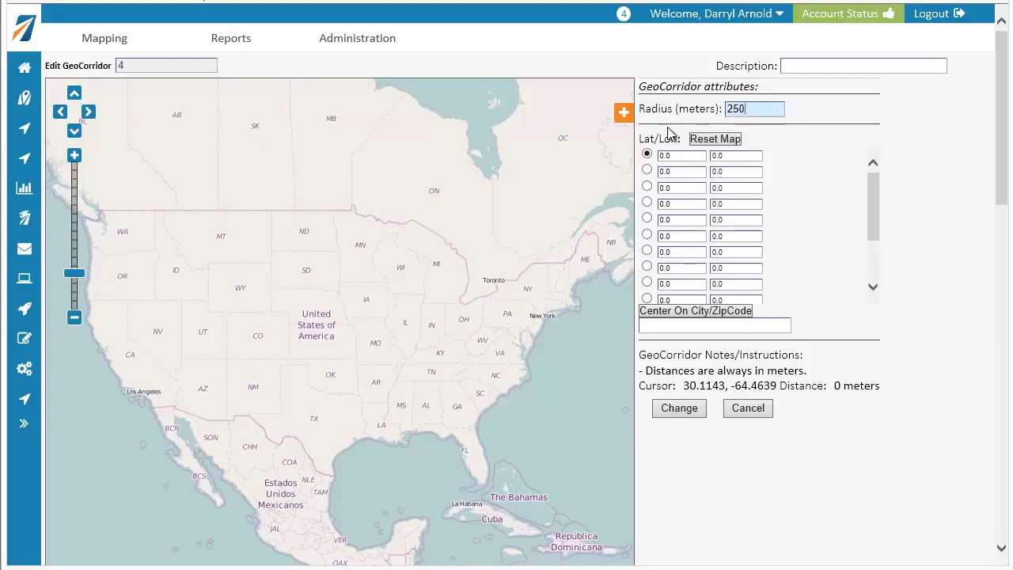
pyautogui.click(712, 143)
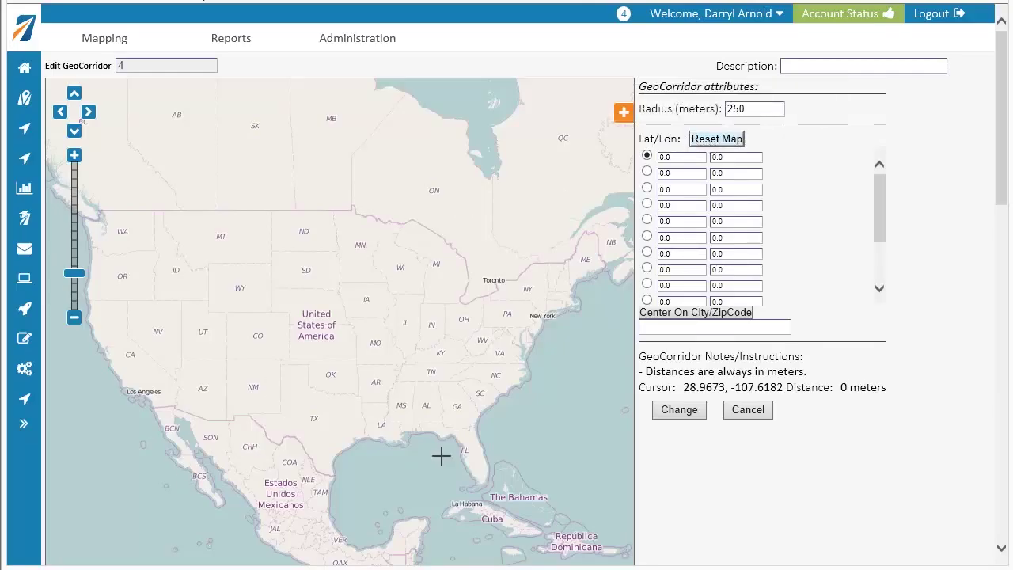
# Step: Pan and zoom the corridor map to I-275 near Hillsborough Avenue in central Tampa
pyautogui.moveTo(477, 454); pyautogui.dragTo(354, 336)
pyautogui.scroll(4, 353, 335)
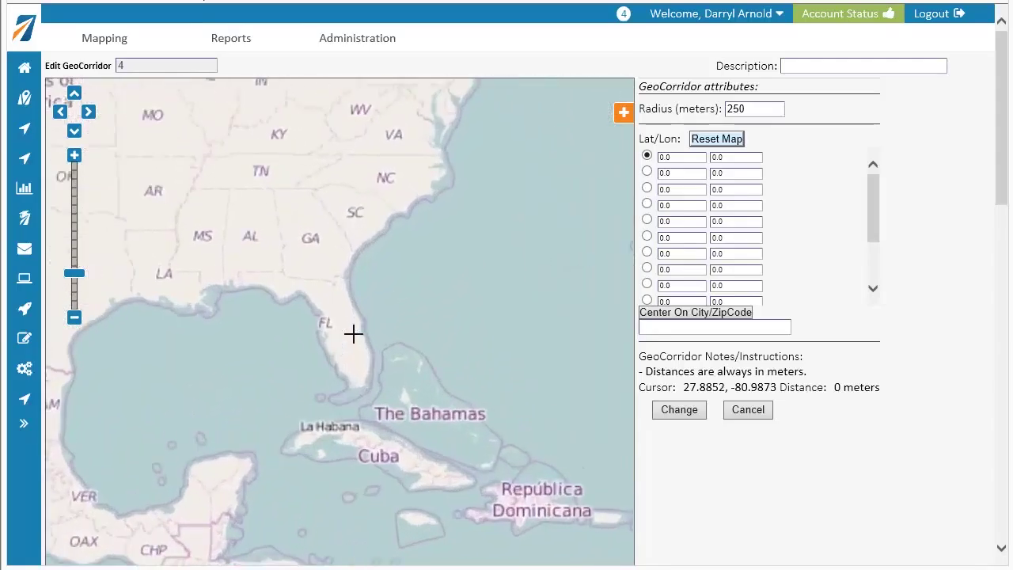
pyautogui.scroll(5, 216, 310)
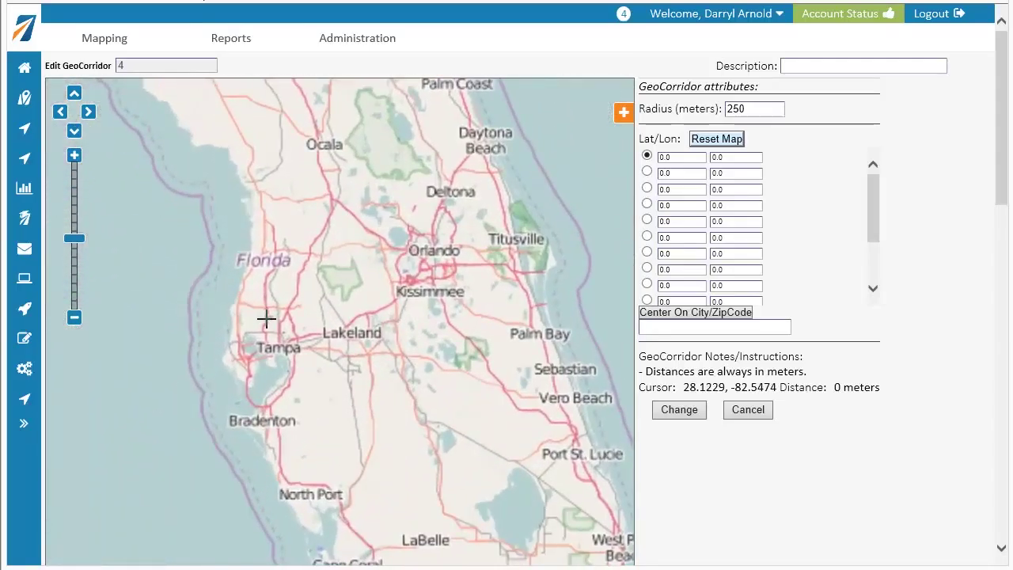
pyautogui.scroll(1, 499, 416)
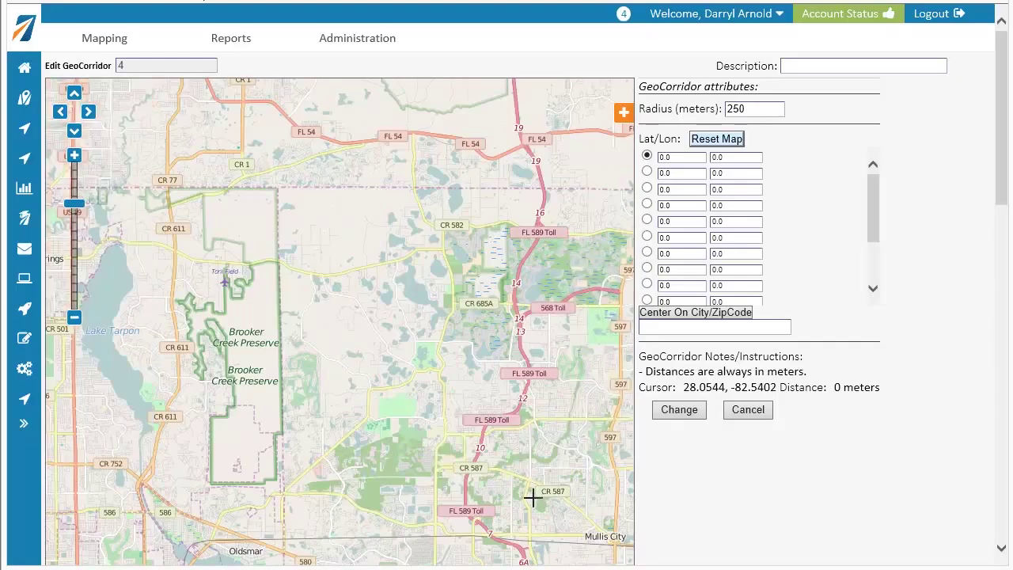
pyautogui.moveTo(485, 441); pyautogui.dragTo(214, 381)
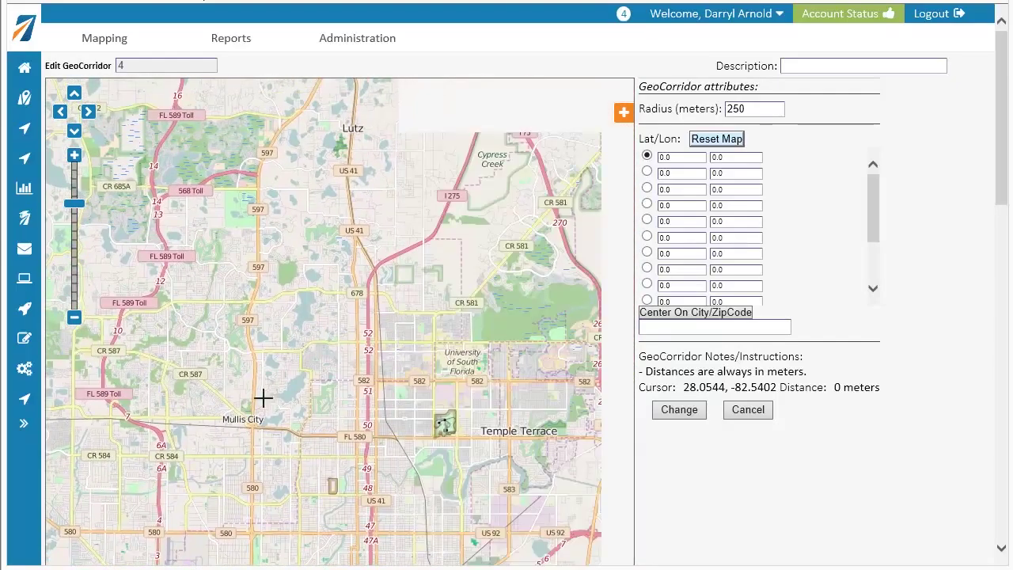
pyautogui.moveTo(421, 542); pyautogui.dragTo(355, 375)
pyautogui.scroll(1, 331, 428)
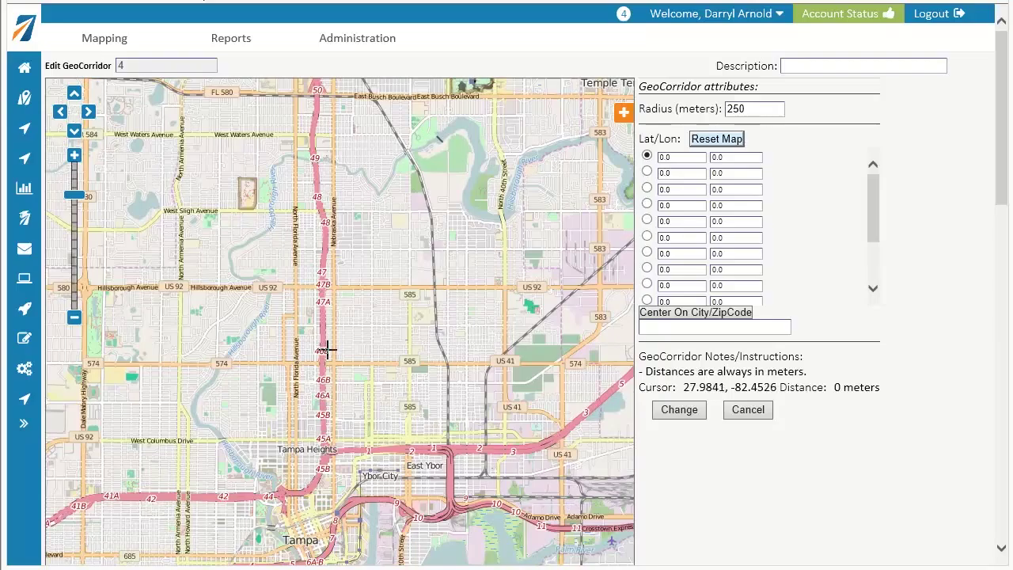
pyautogui.moveTo(327, 345); pyautogui.dragTo(319, 441)
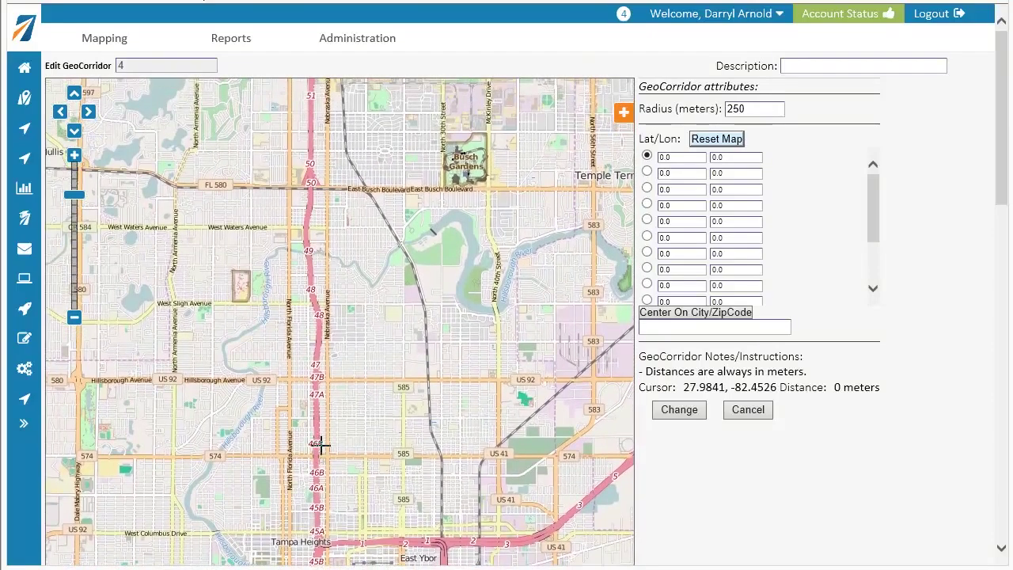
pyautogui.scroll(1, 314, 508)
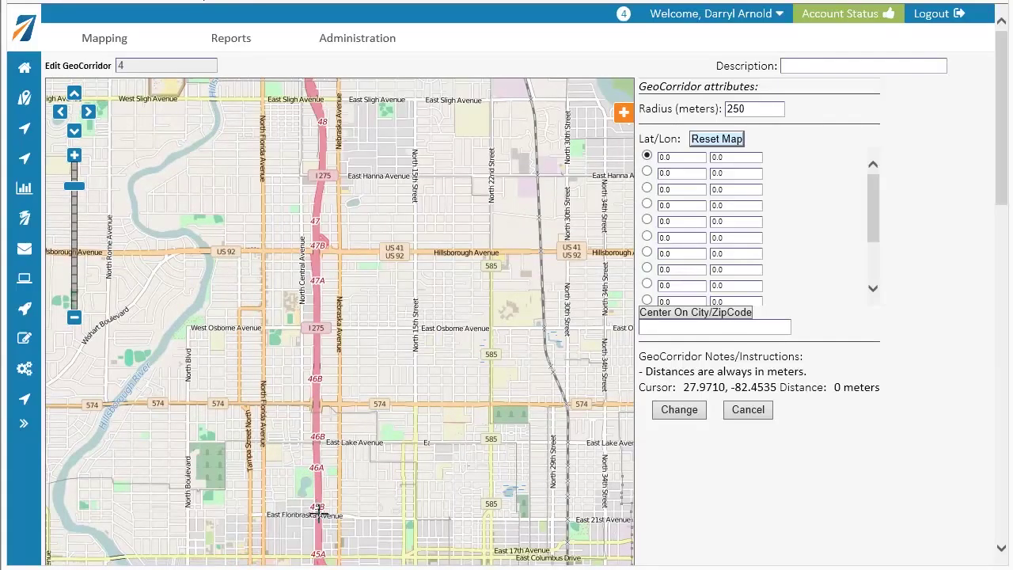
# Step: Place the first two corridor points on I-275, starting at Floribraska Avenue (27.97101, -82.45346)
pyautogui.click(316, 513)
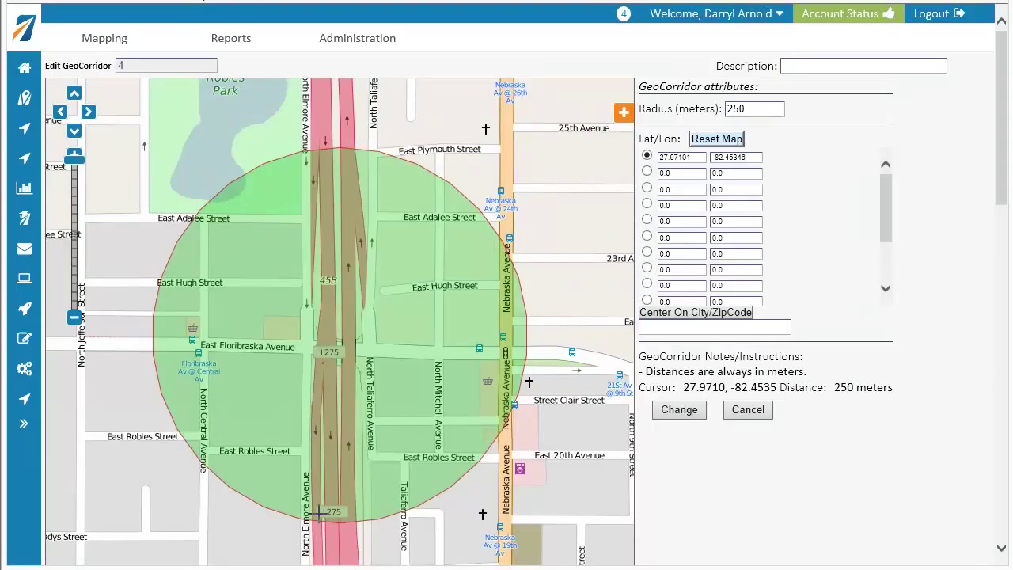
pyautogui.scroll(-1, 318, 513)
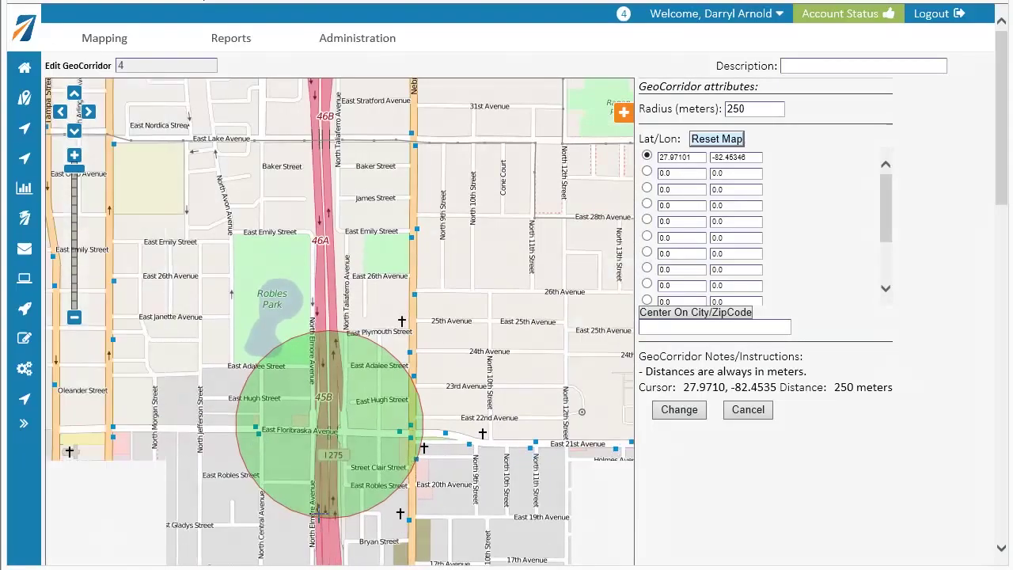
pyautogui.click(647, 166)
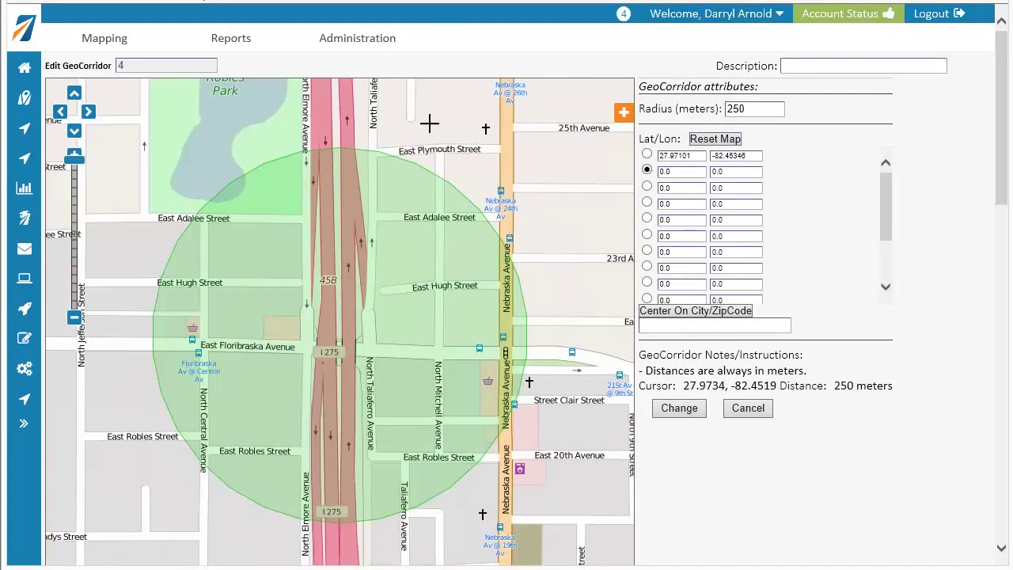
pyautogui.moveTo(407, 170); pyautogui.dragTo(414, 475)
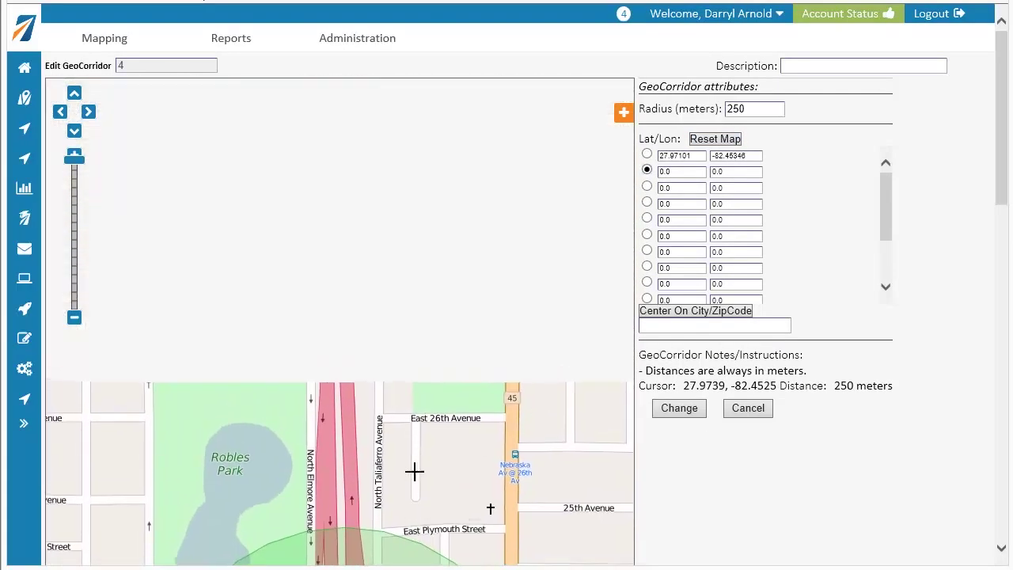
pyautogui.moveTo(399, 115); pyautogui.dragTo(429, 481)
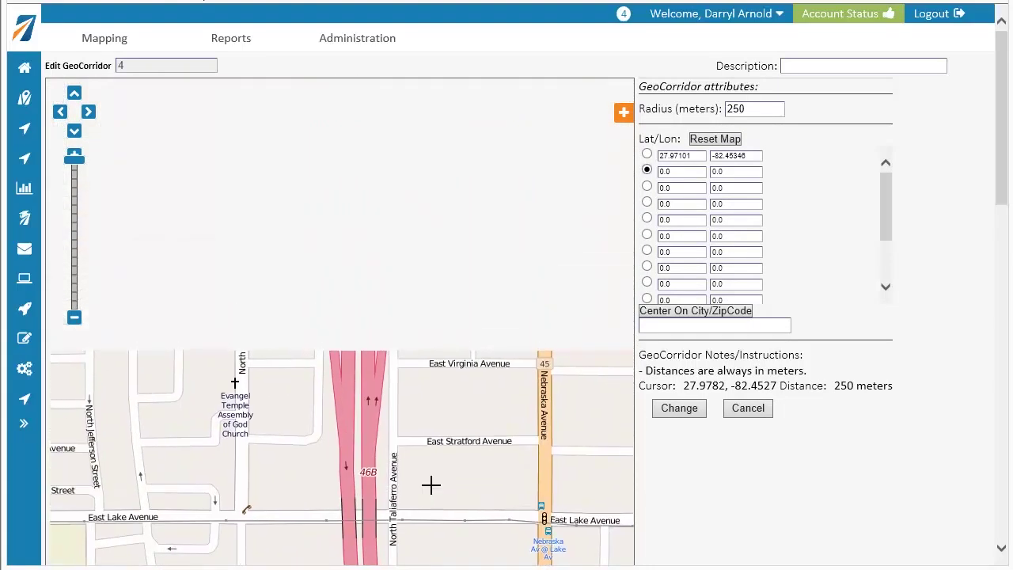
pyautogui.moveTo(398, 129); pyautogui.dragTo(408, 511)
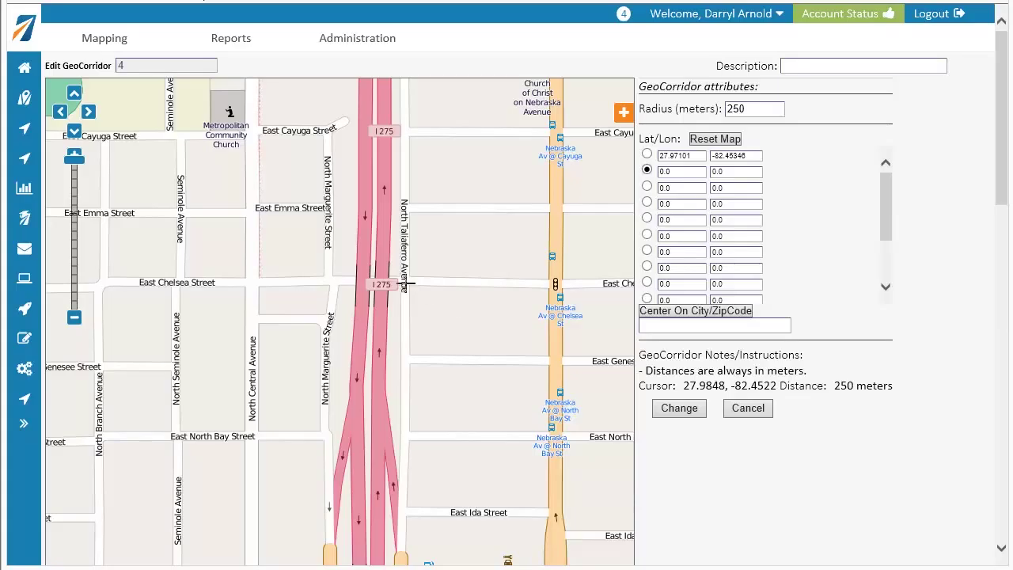
pyautogui.click(371, 264)
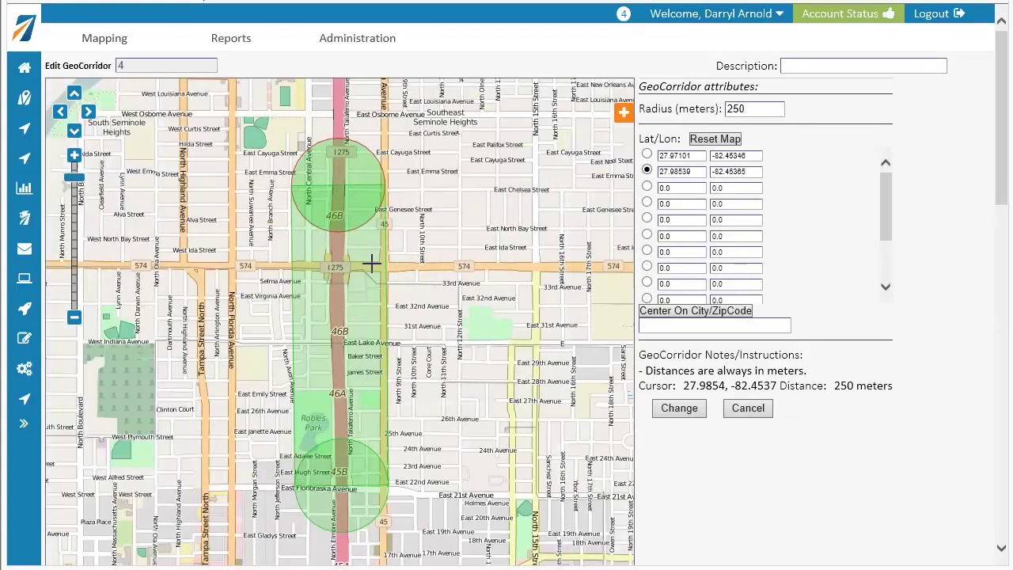
# Step: Place the third and fourth points further north, ending past Sligh Avenue at 28.02517, -82.45602
pyautogui.click(648, 186)
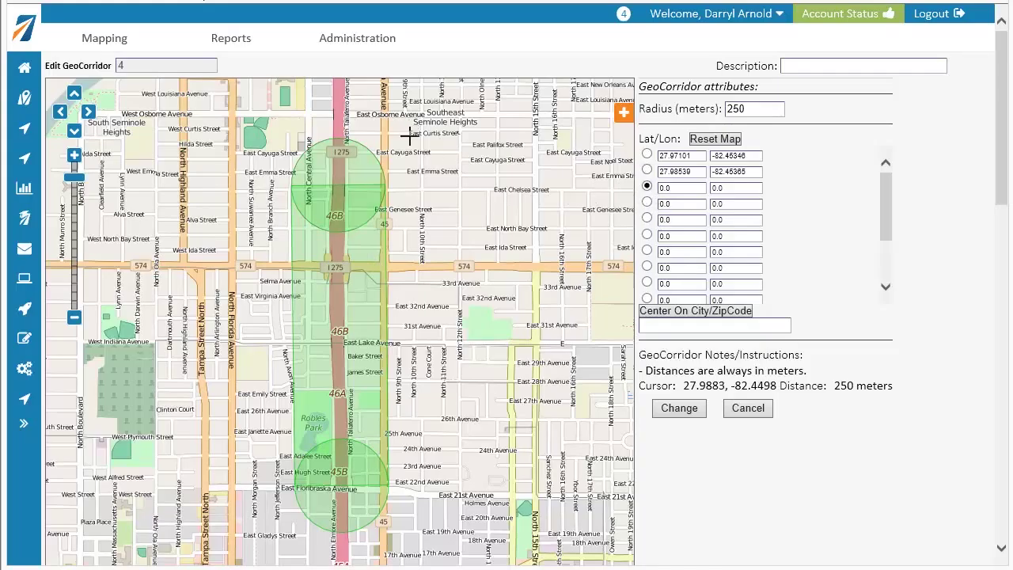
pyautogui.moveTo(409, 135); pyautogui.dragTo(424, 494)
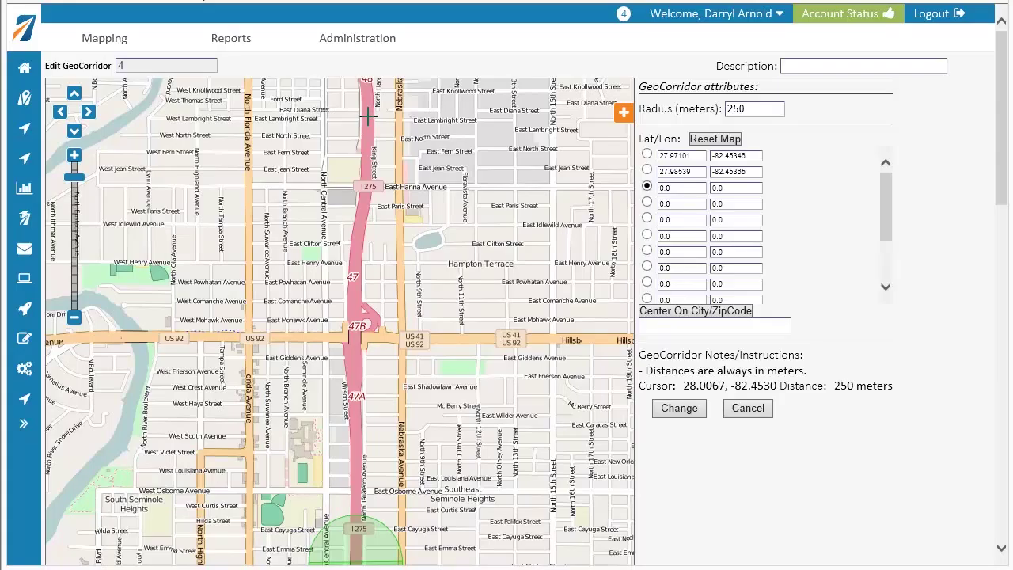
pyautogui.click(368, 116)
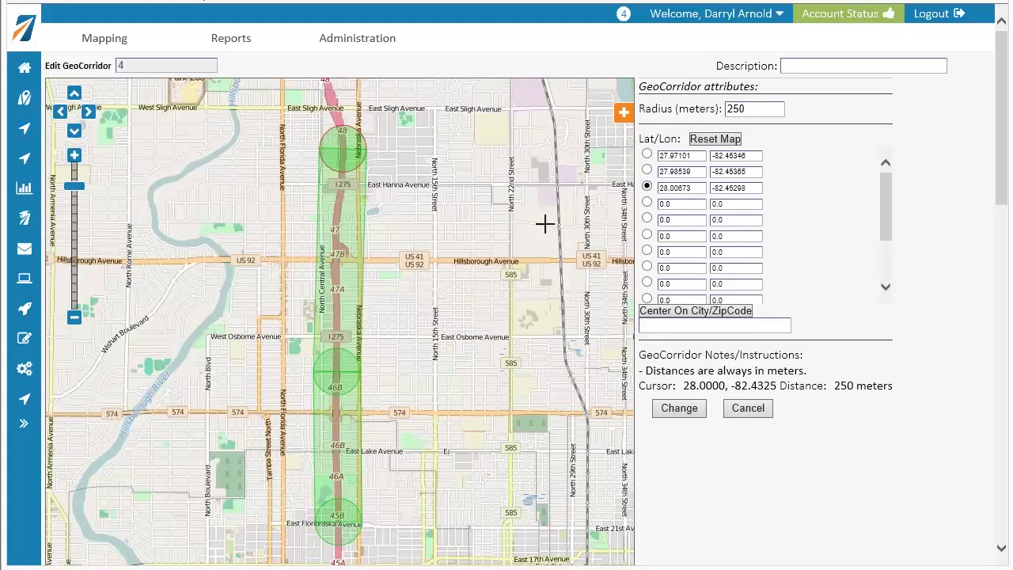
pyautogui.click(647, 203)
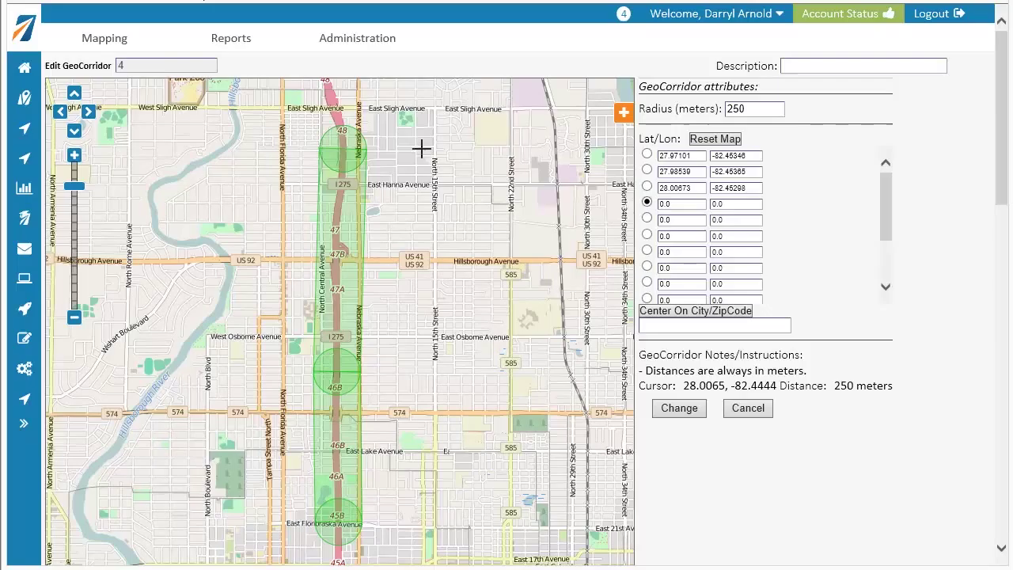
pyautogui.moveTo(419, 128); pyautogui.dragTo(430, 495)
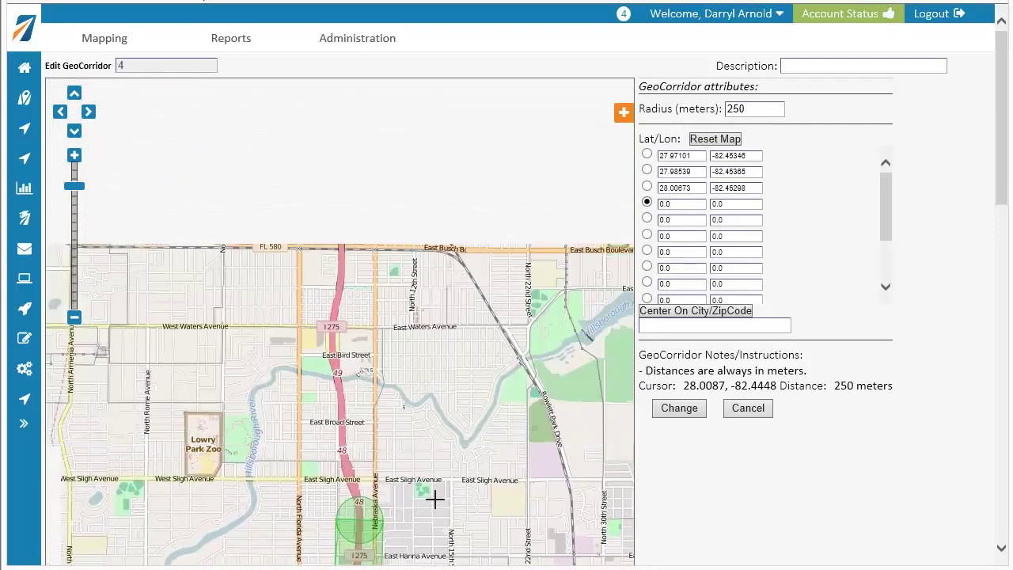
pyautogui.click(338, 337)
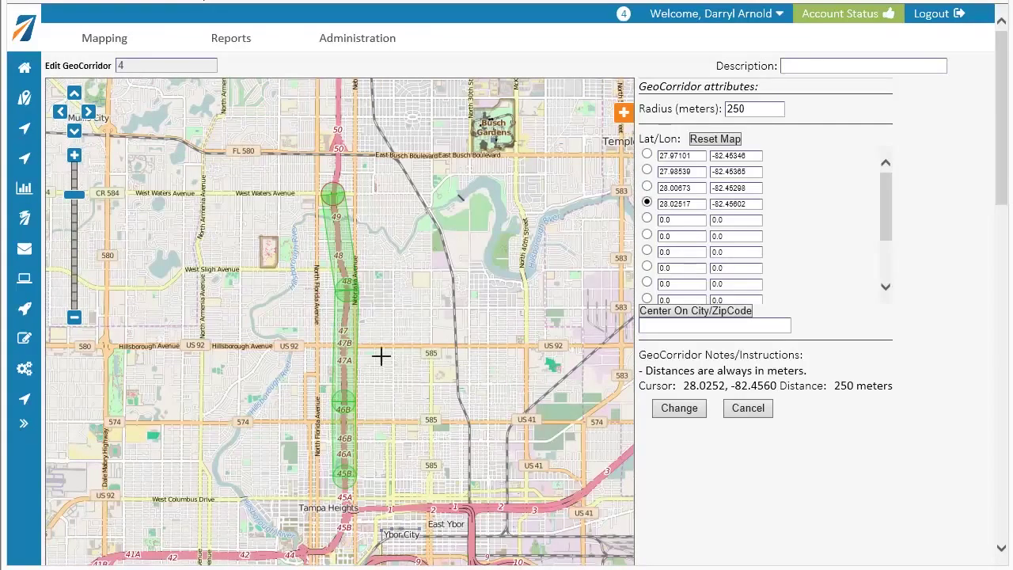
# Step: Give the corridor the description 'I-275 Tampa' from the autocomplete and save it
pyautogui.click(814, 64)
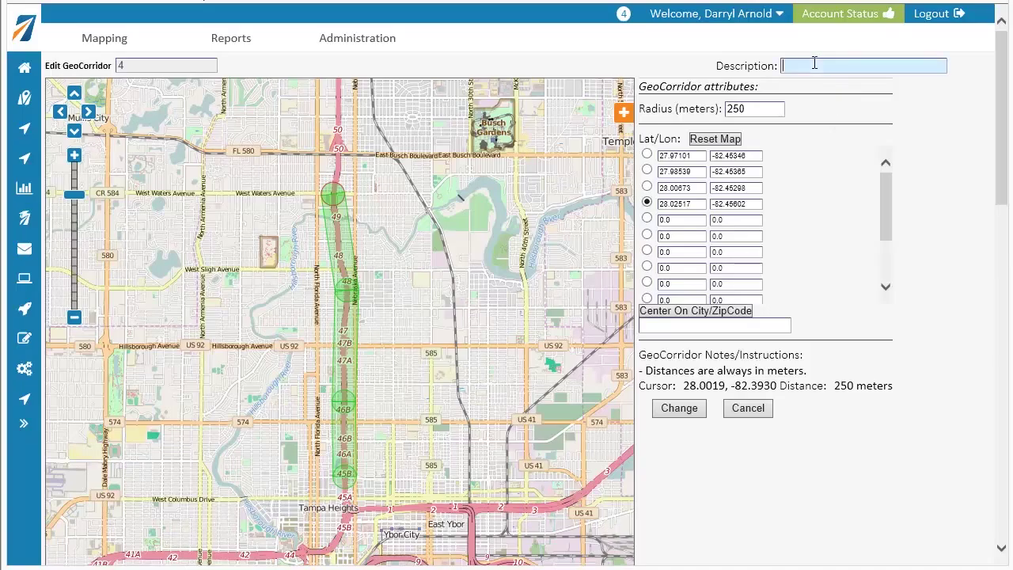
pyautogui.write('I')
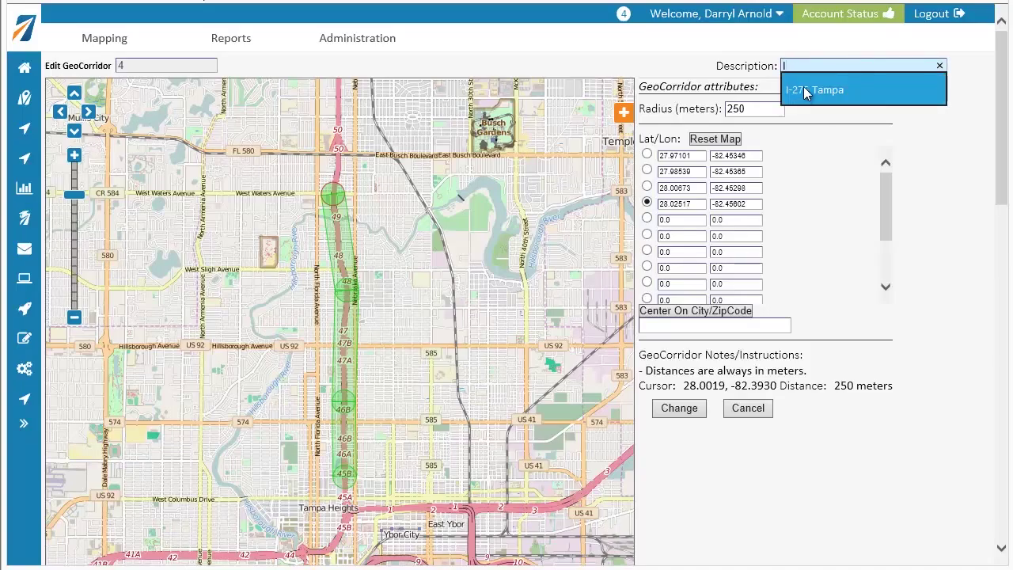
pyautogui.click(803, 87)
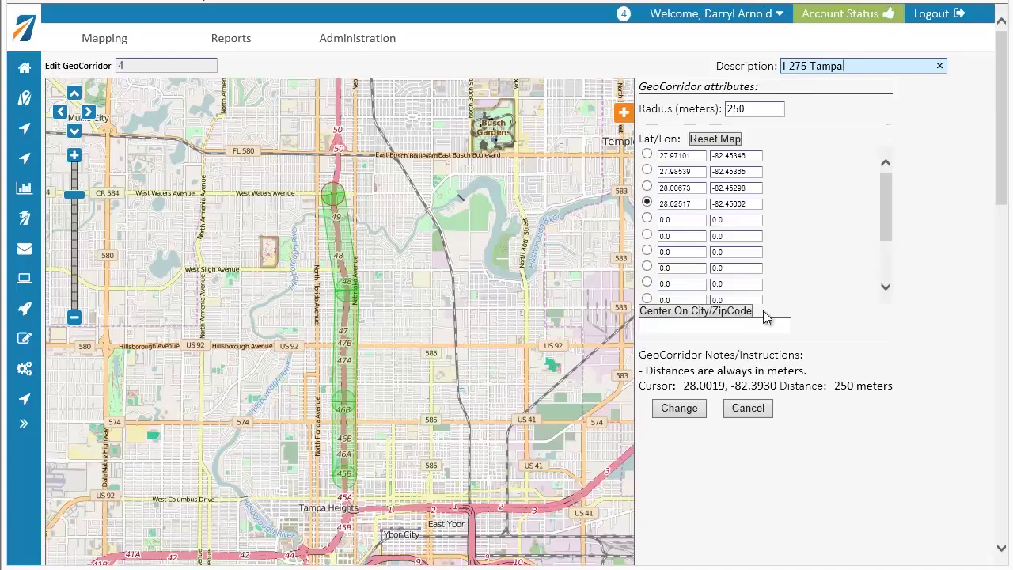
pyautogui.click(677, 410)
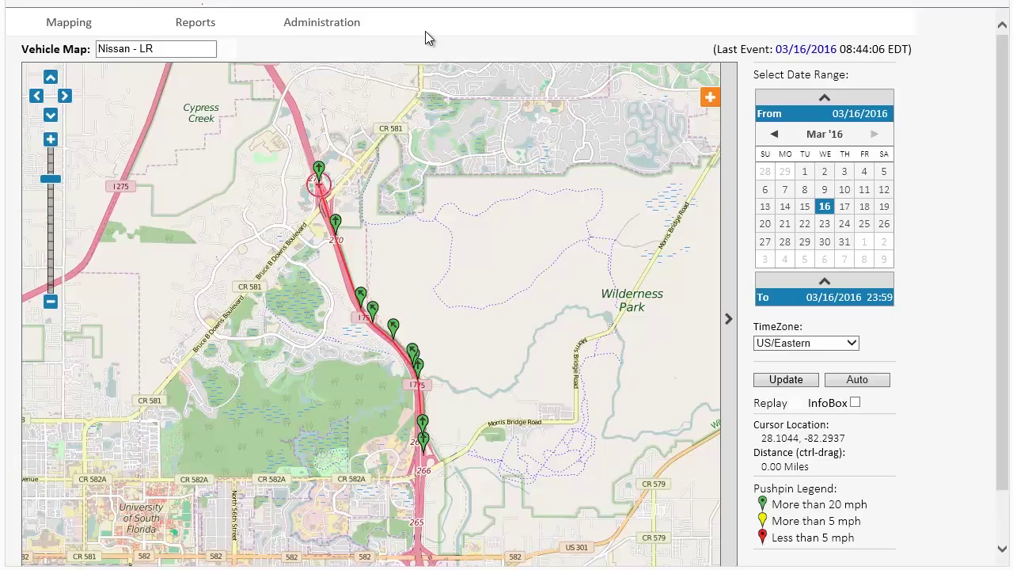
# Step: Go to Administration > Rule Admin to view the existing alert rules
pyautogui.moveTo(350, 30)
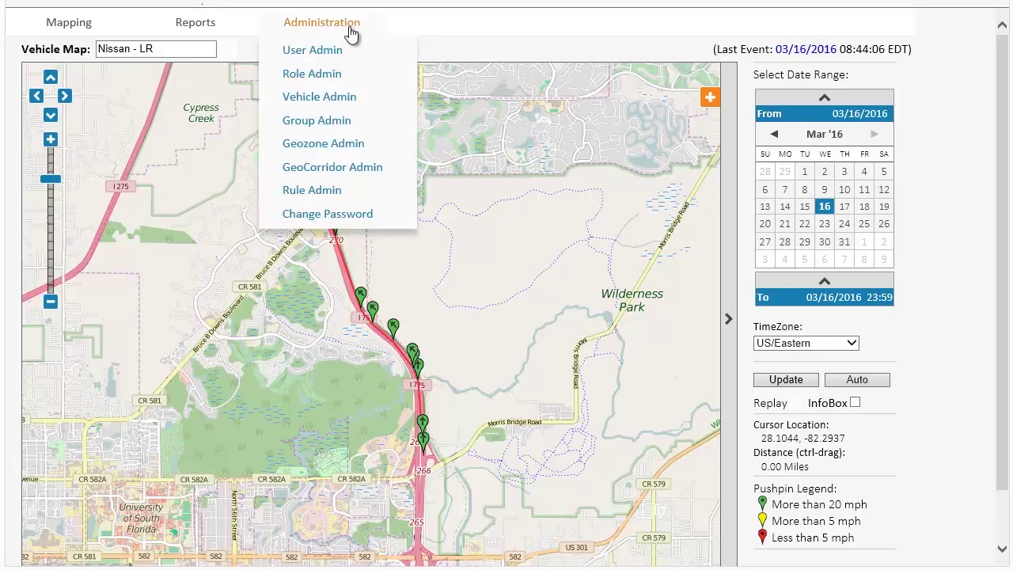
pyautogui.click(311, 190)
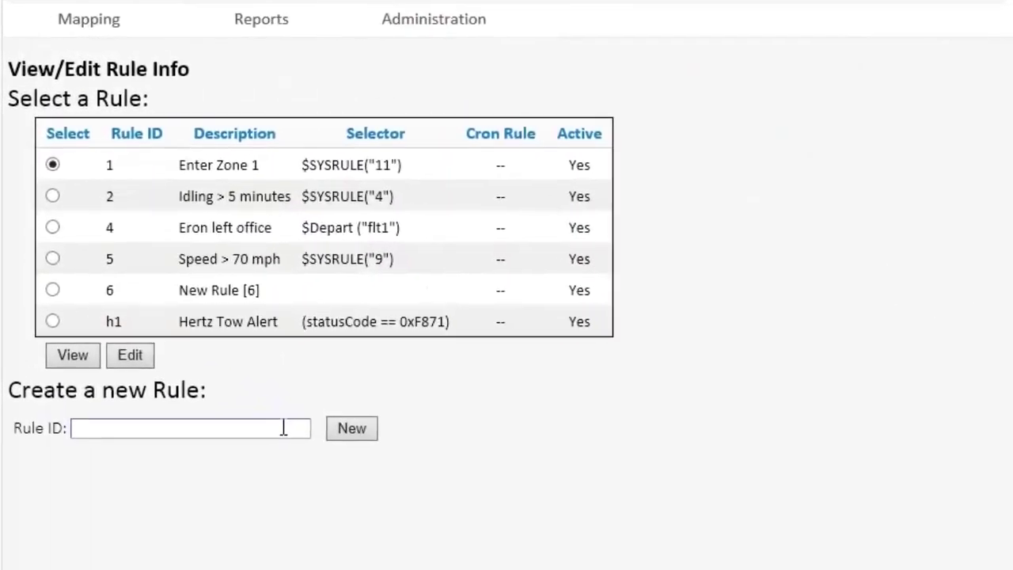
# Step: Create a new rule with ID 7 and bring up its edit form
pyautogui.click(259, 393)
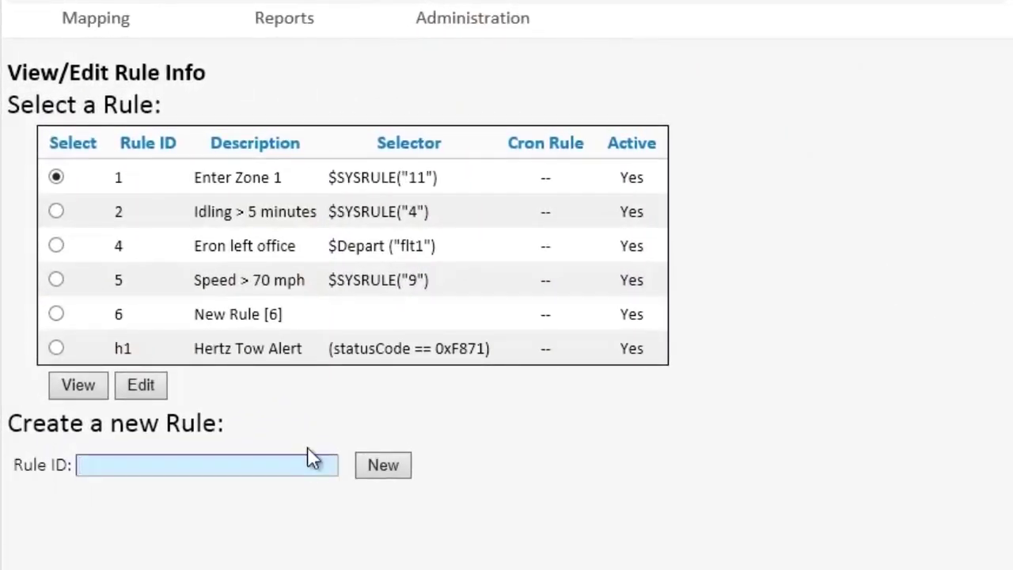
pyautogui.write('7')
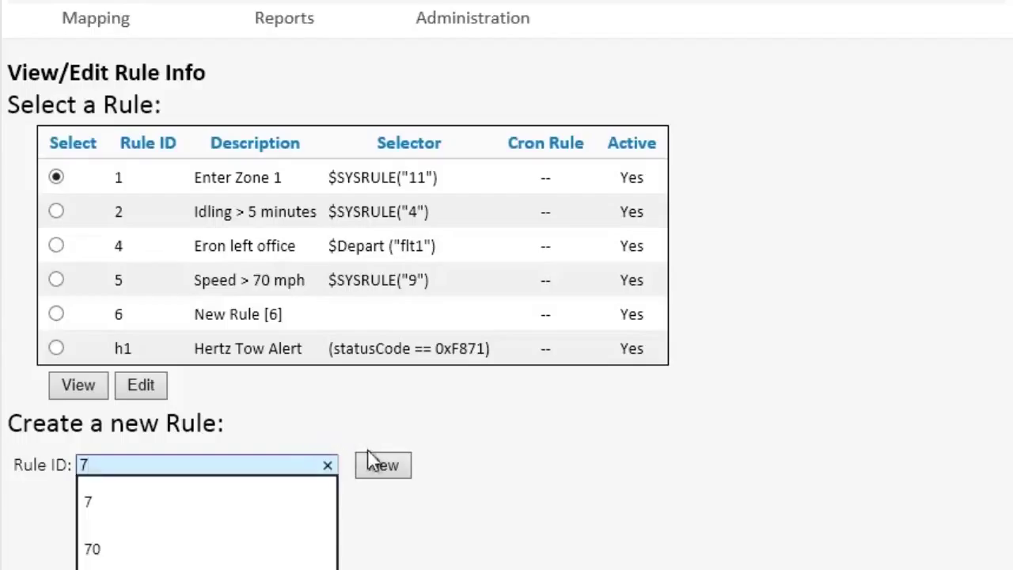
pyautogui.click(381, 467)
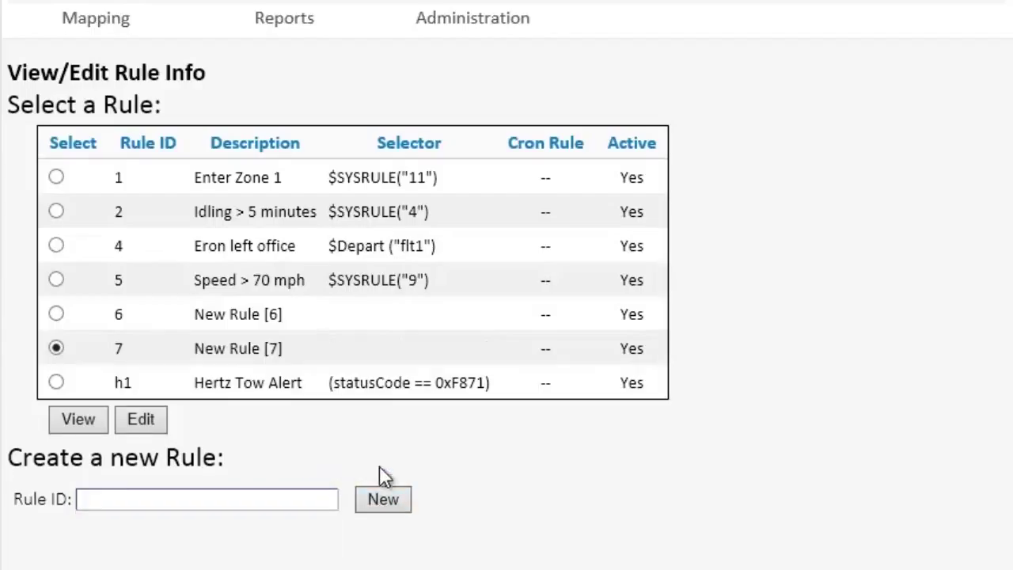
pyautogui.click(142, 420)
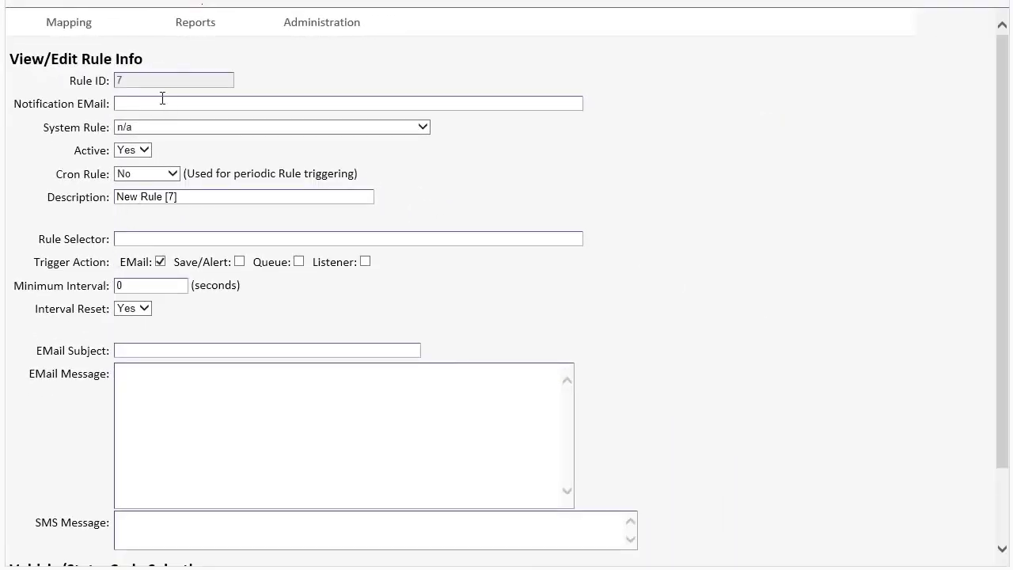
# Step: Enter one e-mail address and two sms: phone numbers, comma-separated, as rule 7's notification recipients
pyautogui.click(156, 103)
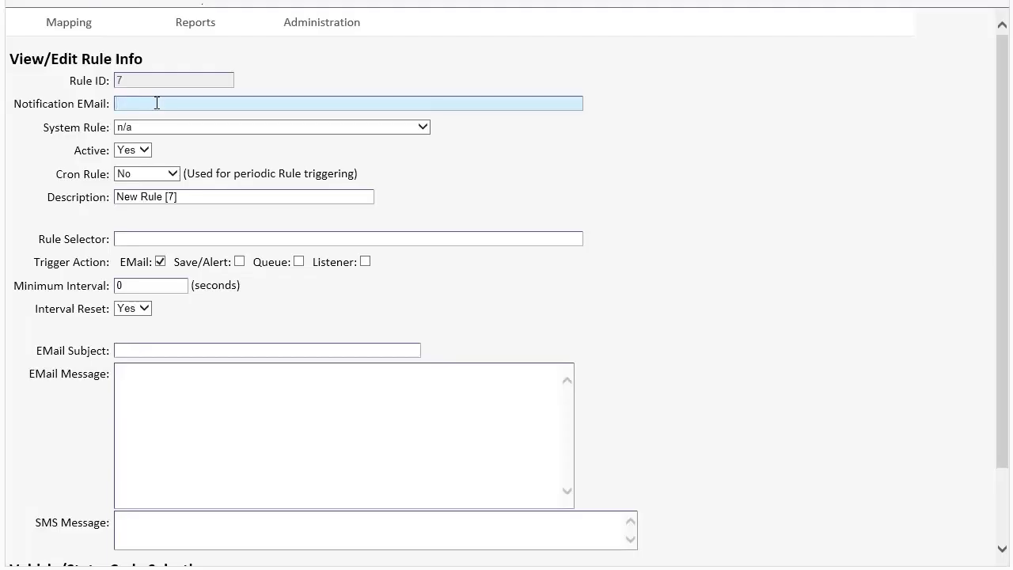
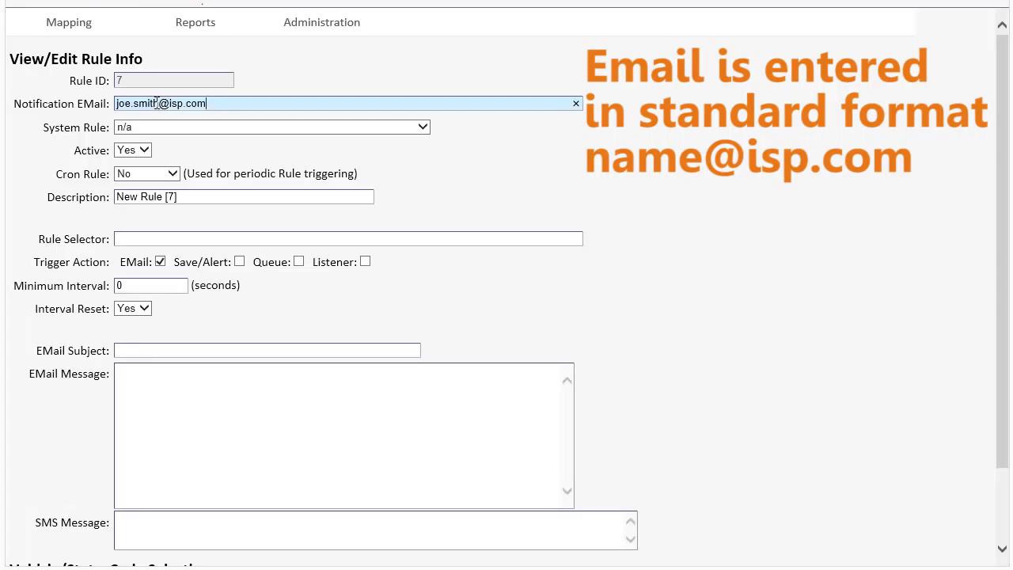
pyautogui.write(',sms:813555')
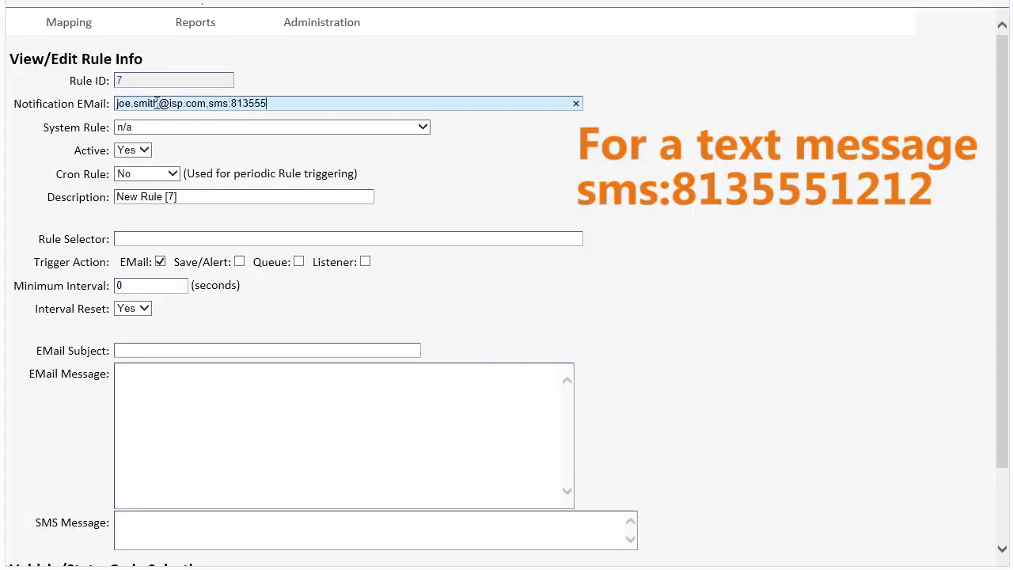
pyautogui.write('1212')
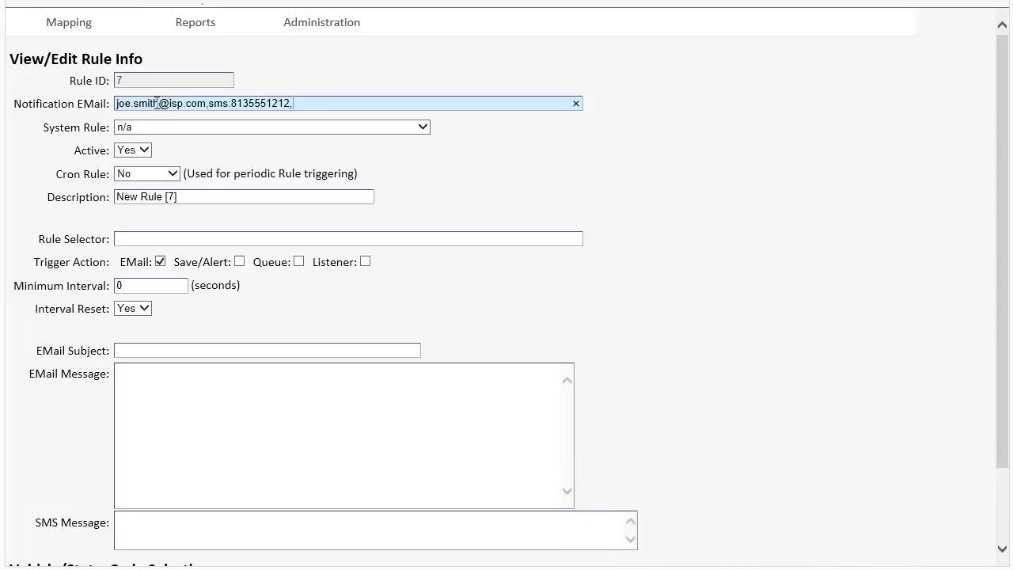
pyautogui.write(',sms')
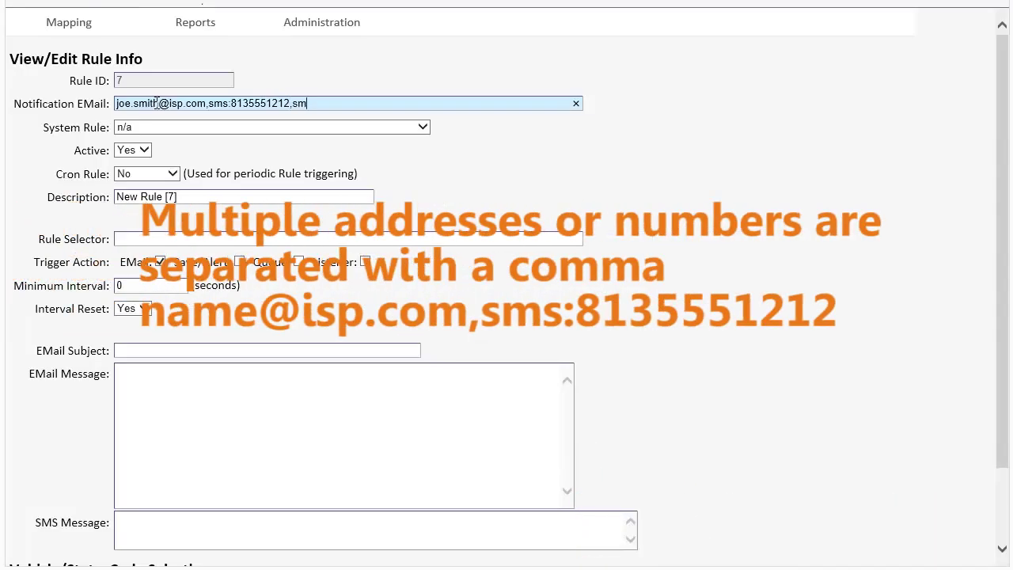
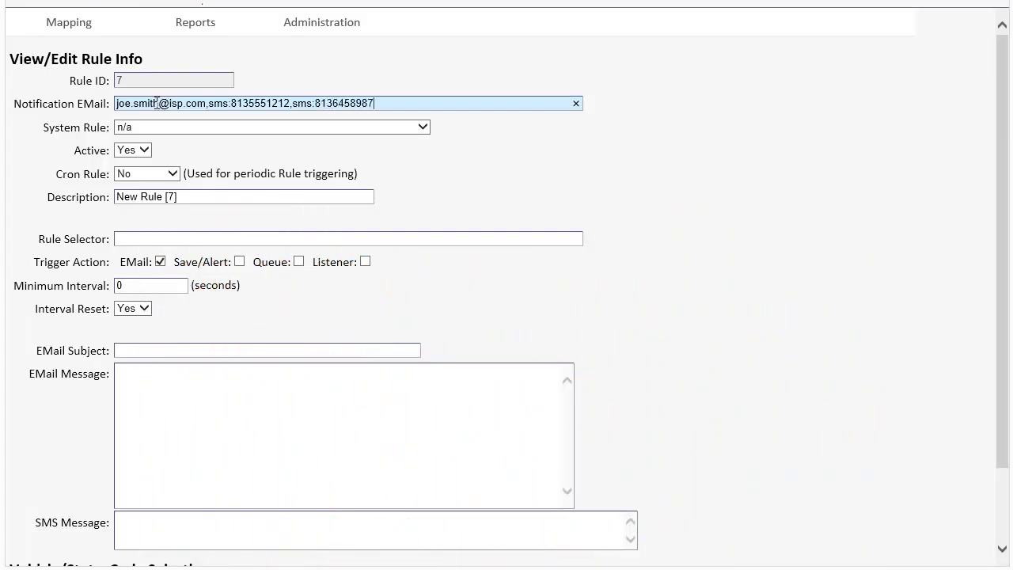
# Step: Set rule 7's system rule to 'Idling > 10 minutes', apply it to All Vehicles, and save
pyautogui.click(421, 130)
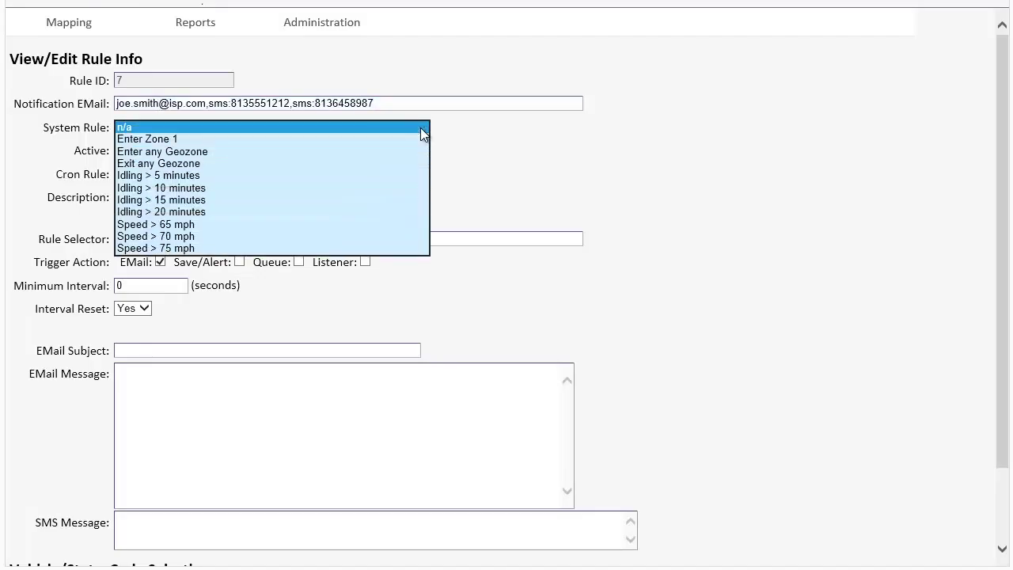
pyautogui.click(286, 188)
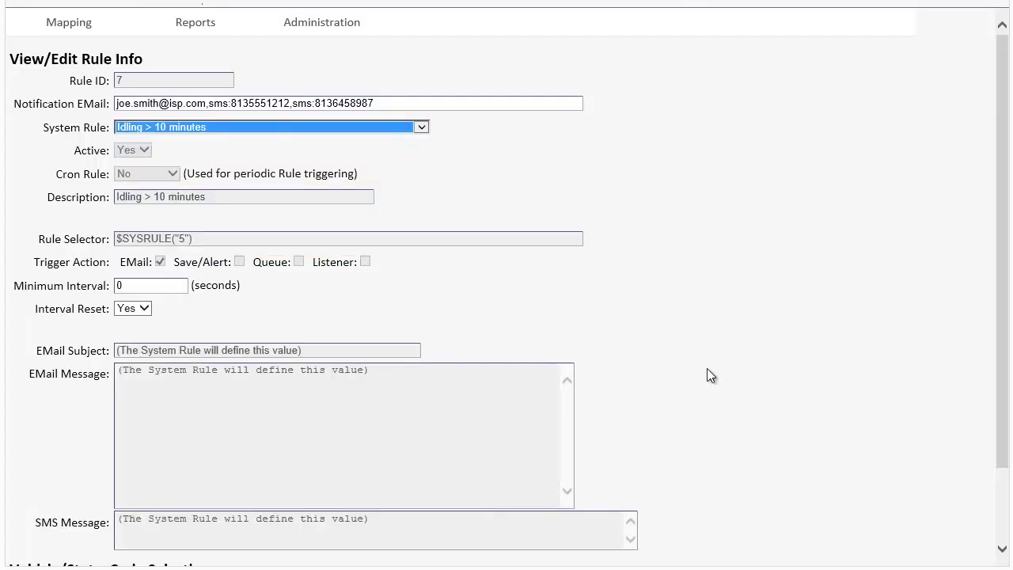
pyautogui.scroll(-3, 685, 364)
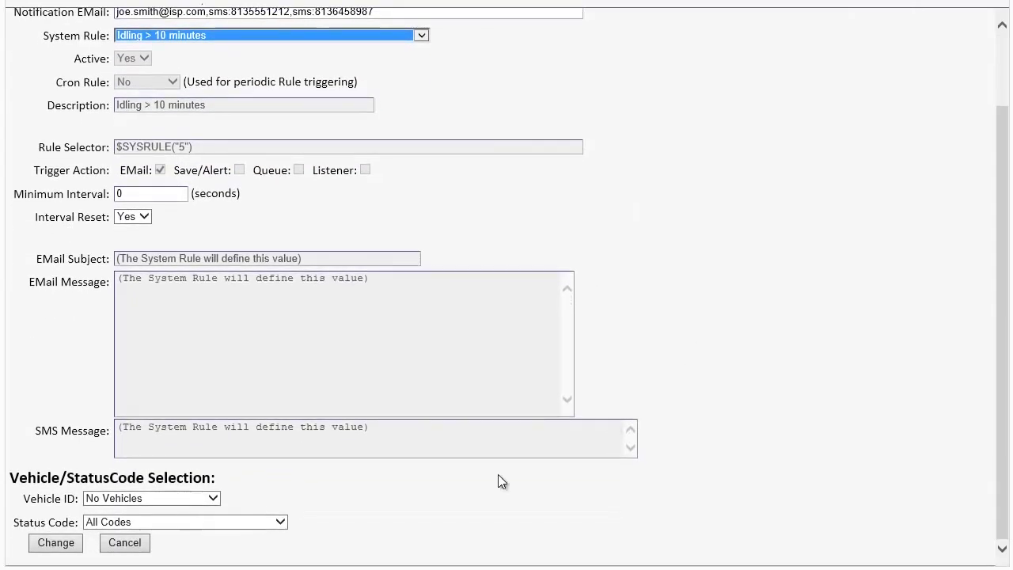
pyautogui.click(194, 501)
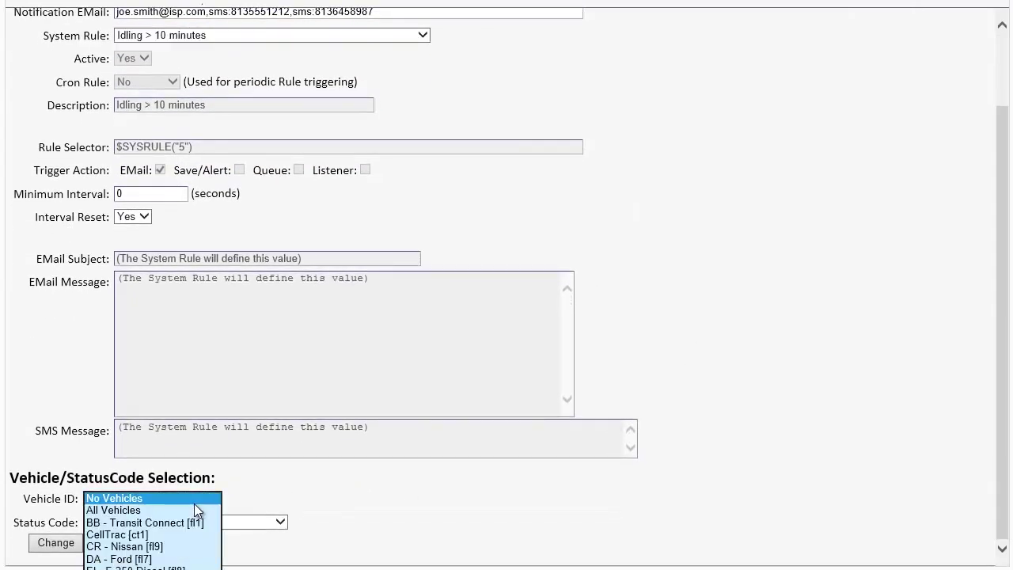
pyautogui.click(193, 511)
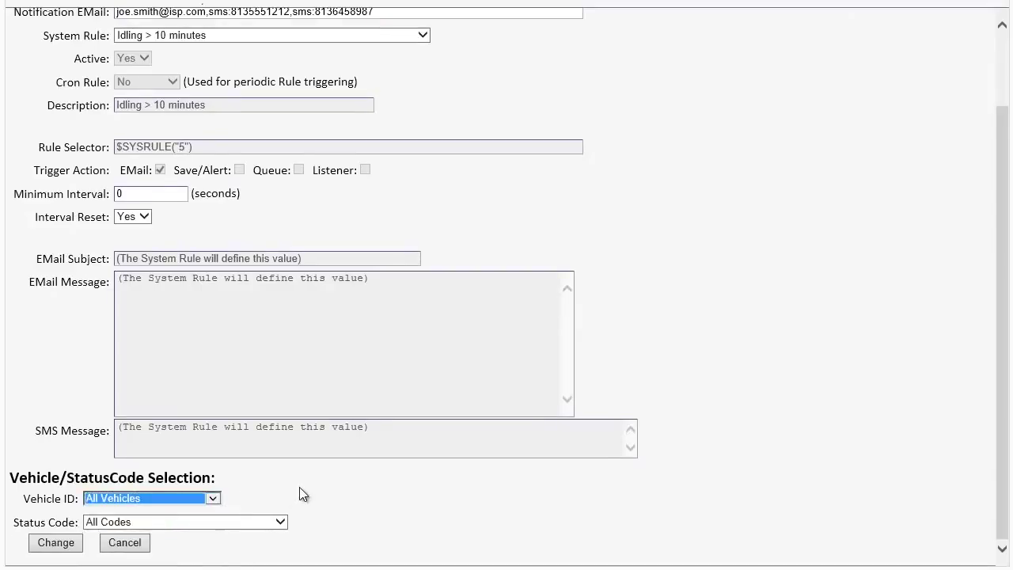
pyautogui.click(55, 542)
pyautogui.click(42, 546)
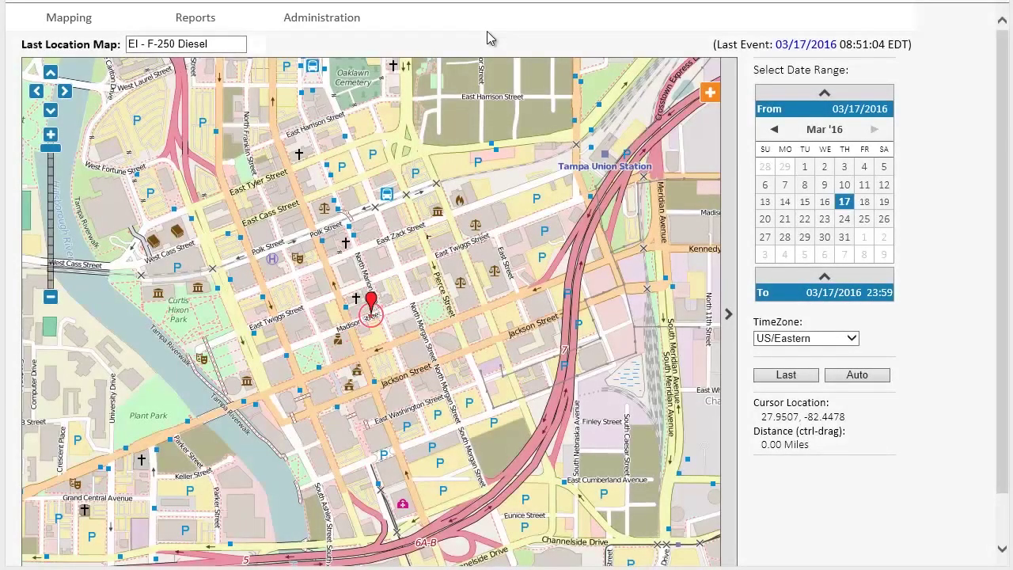
# Step: Show the Mapping > Vehicle Map and view details for route pushpin #19
pyautogui.moveTo(49, 32)
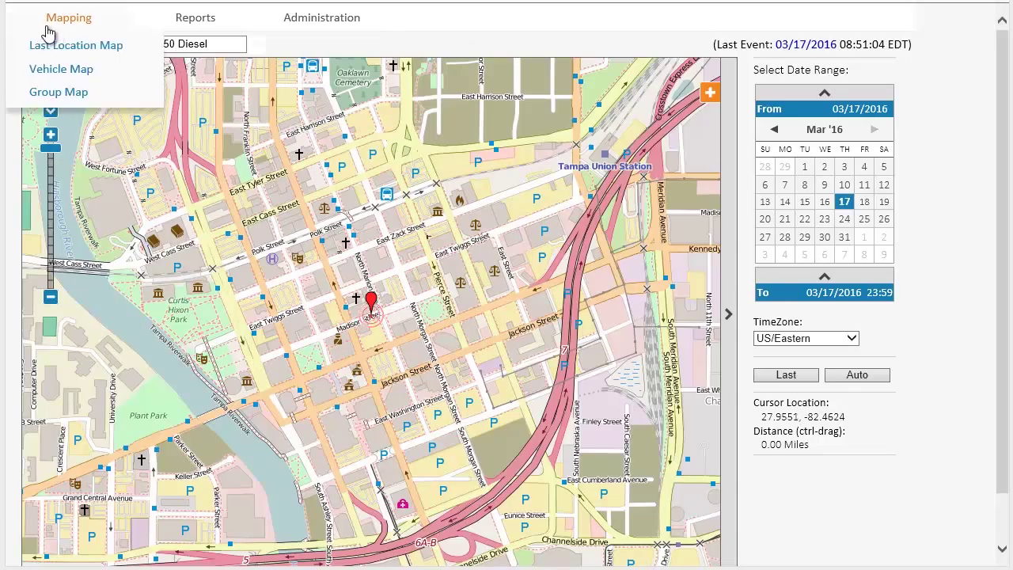
pyautogui.click(56, 69)
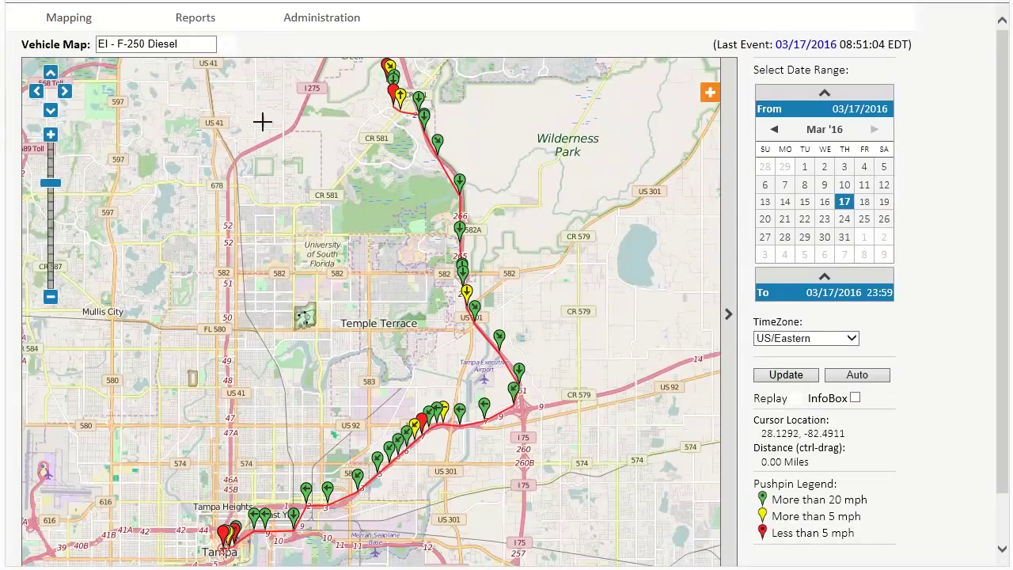
pyautogui.click(457, 269)
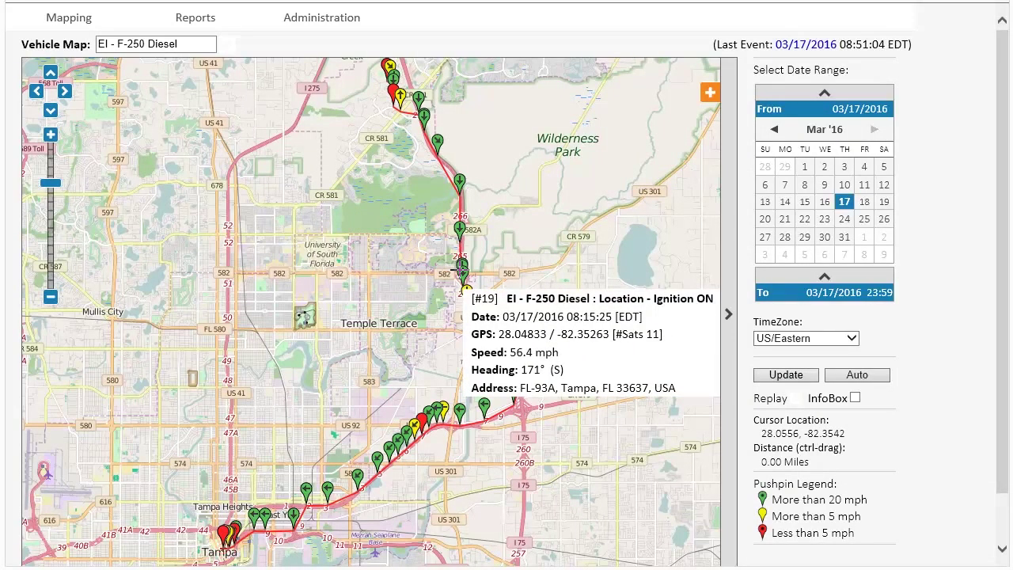
# Step: Extend the EI - F-250 Diesel map's date range to start on 03/14/2016 and update it
pyautogui.moveTo(402, 98)
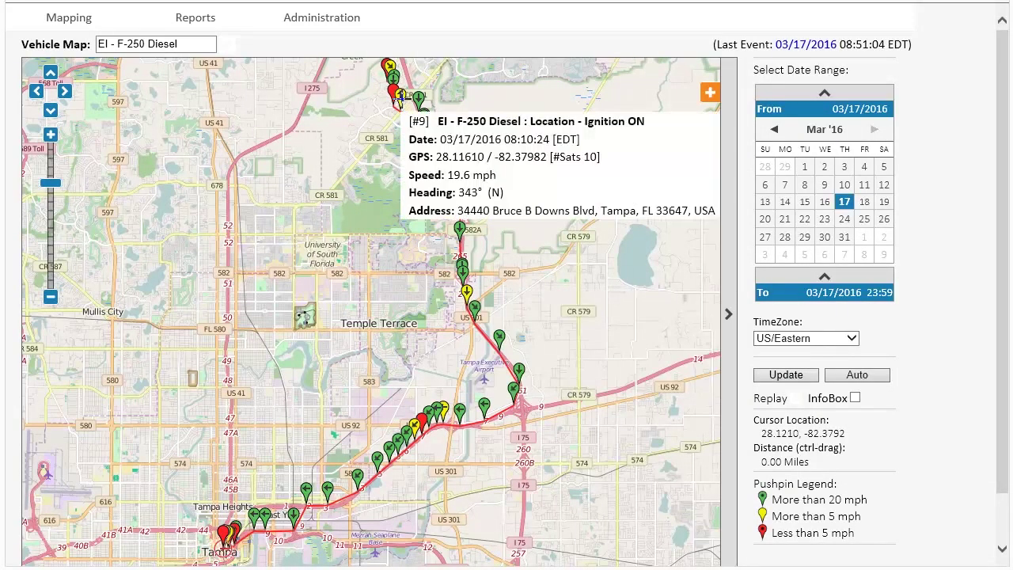
pyautogui.click(784, 202)
pyautogui.click(794, 377)
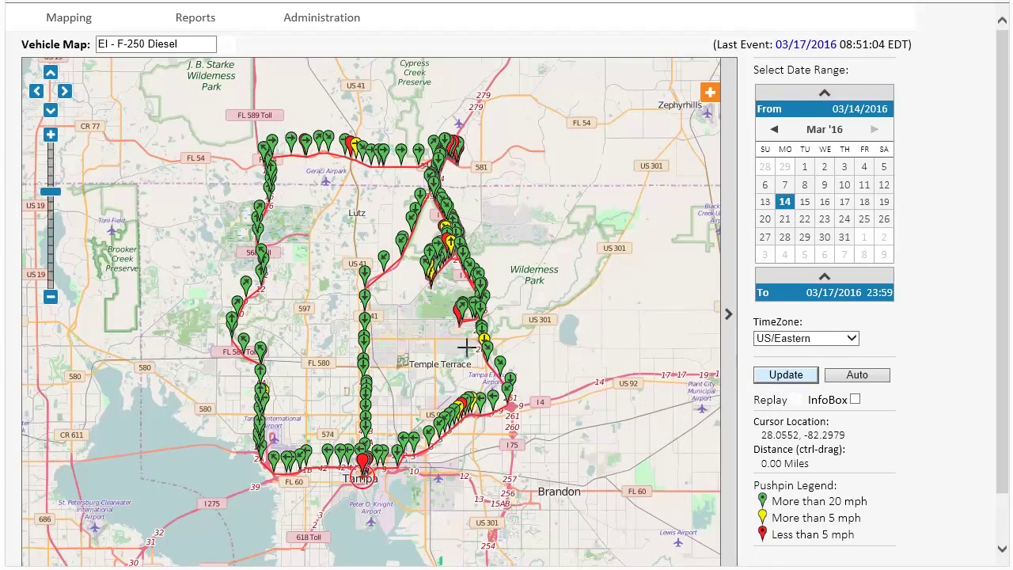
pyautogui.moveTo(361, 360)
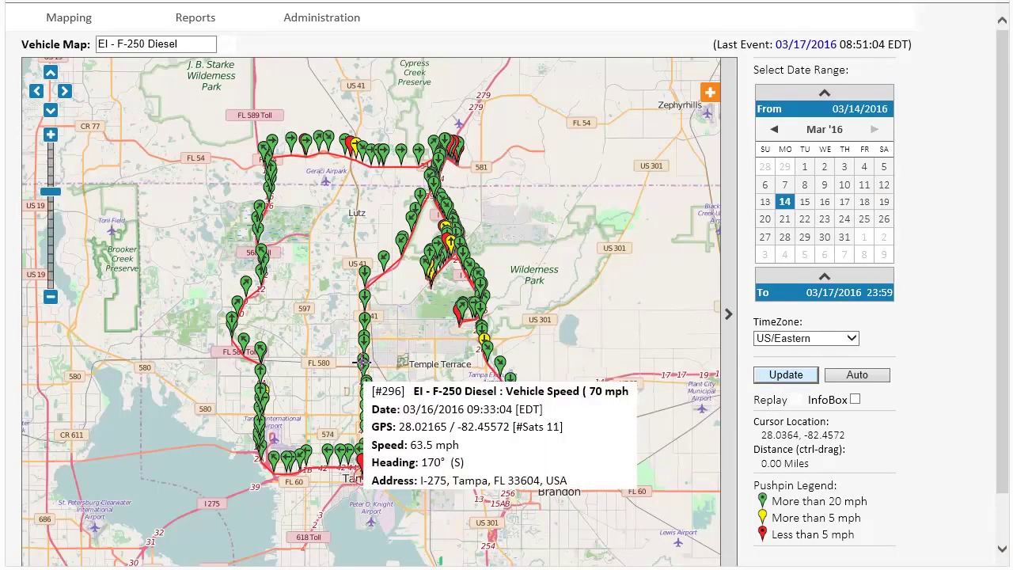
pyautogui.moveTo(461, 299)
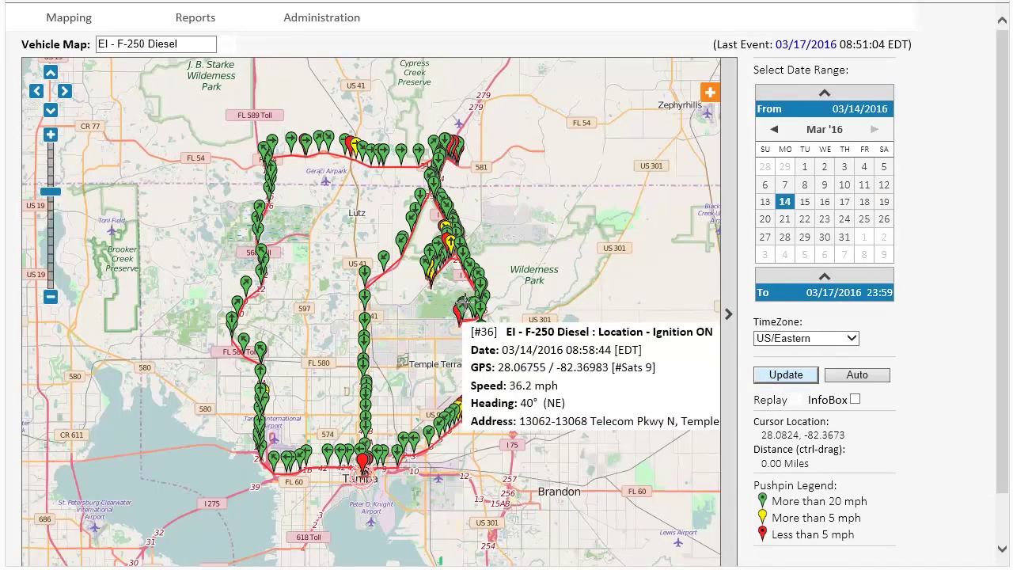